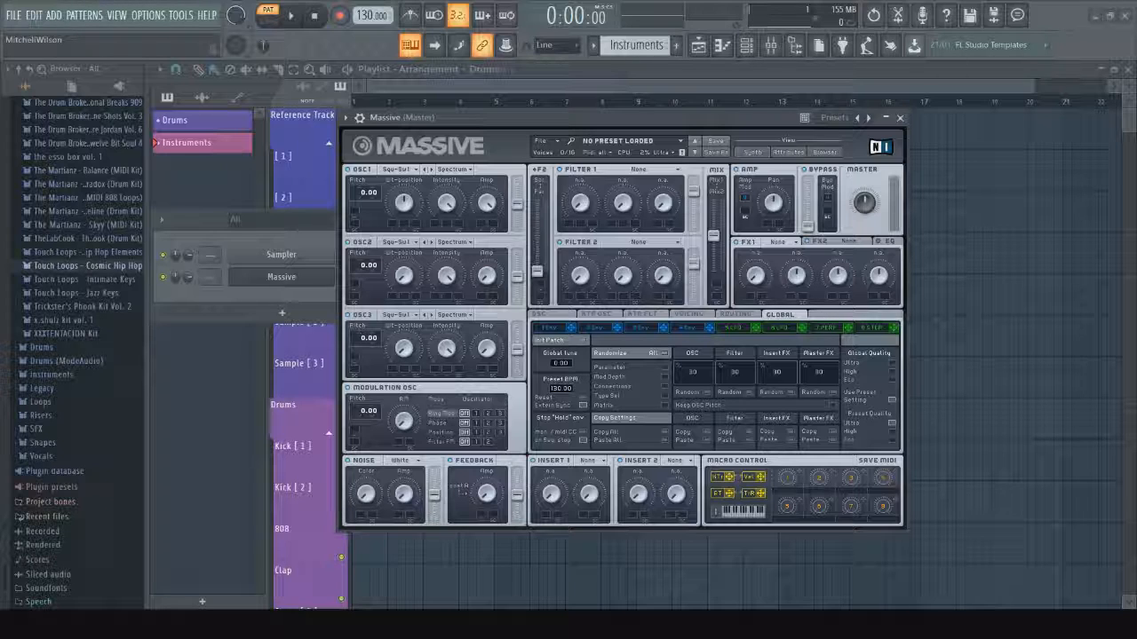
# Step: Look through oscillator 1's wavetable list and its oscillator mode options
pyautogui.click(417, 170)
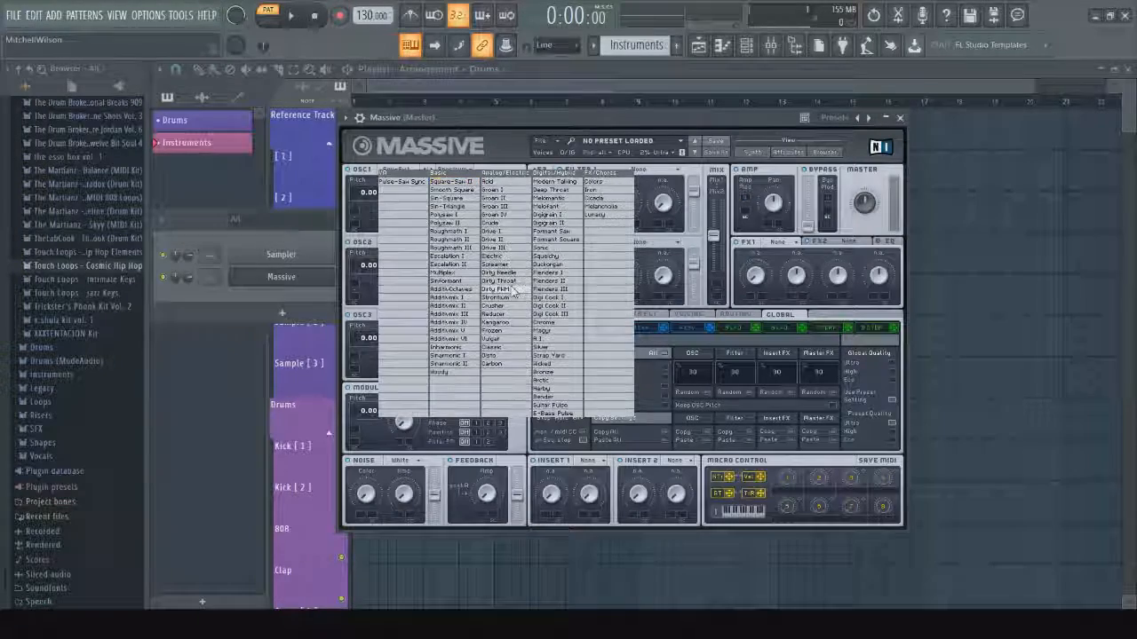
pyautogui.click(570, 416)
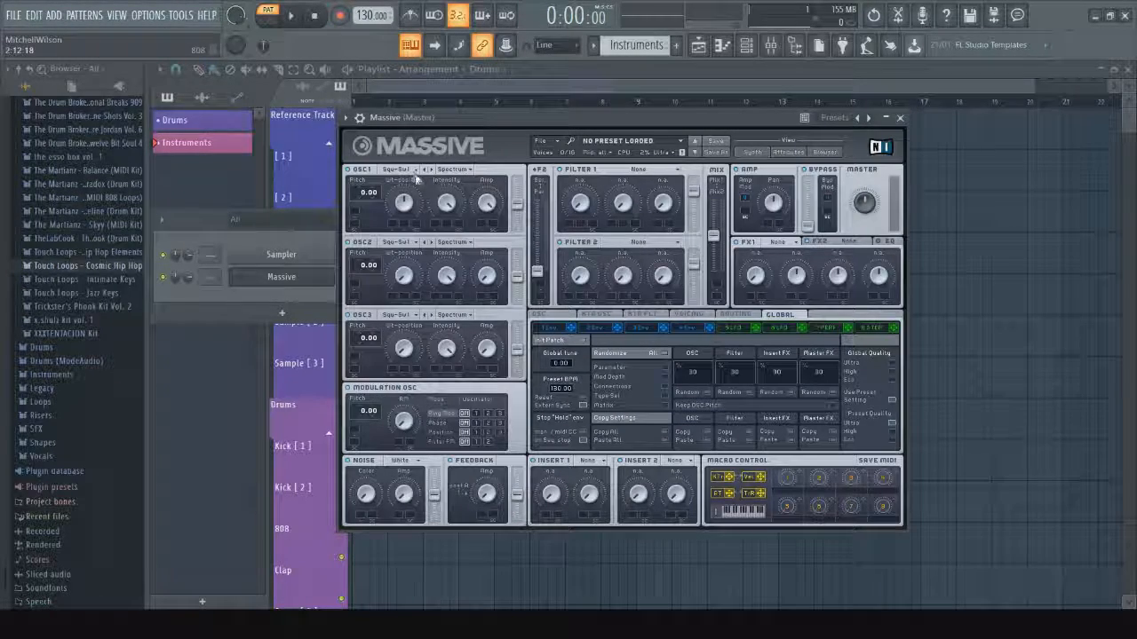
pyautogui.click(404, 168)
pyautogui.click(406, 168)
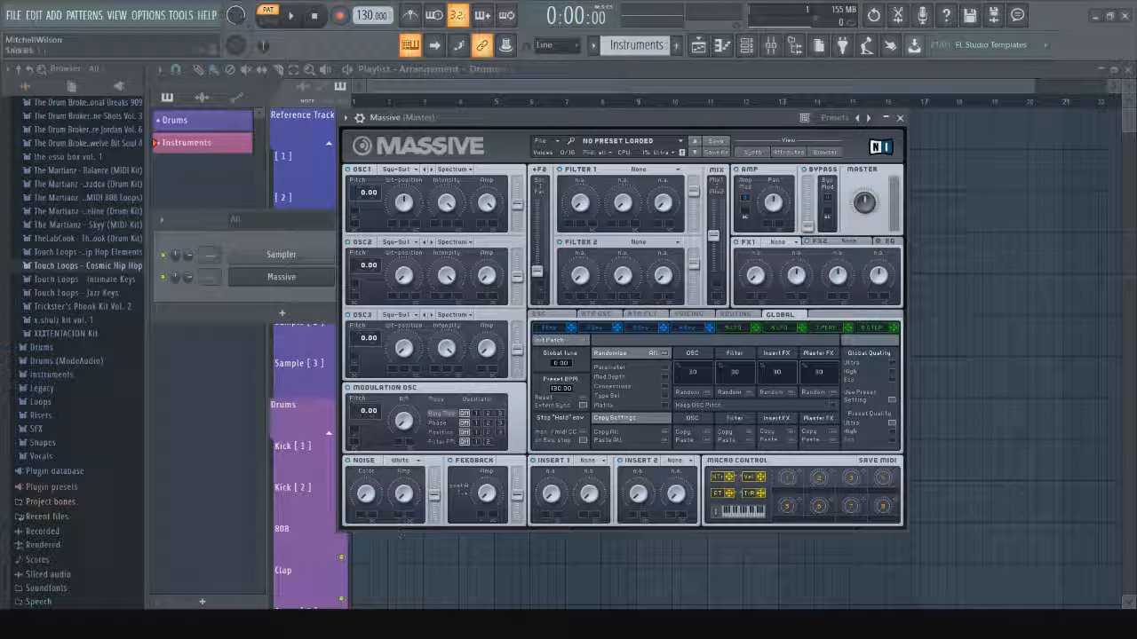
pyautogui.click(457, 169)
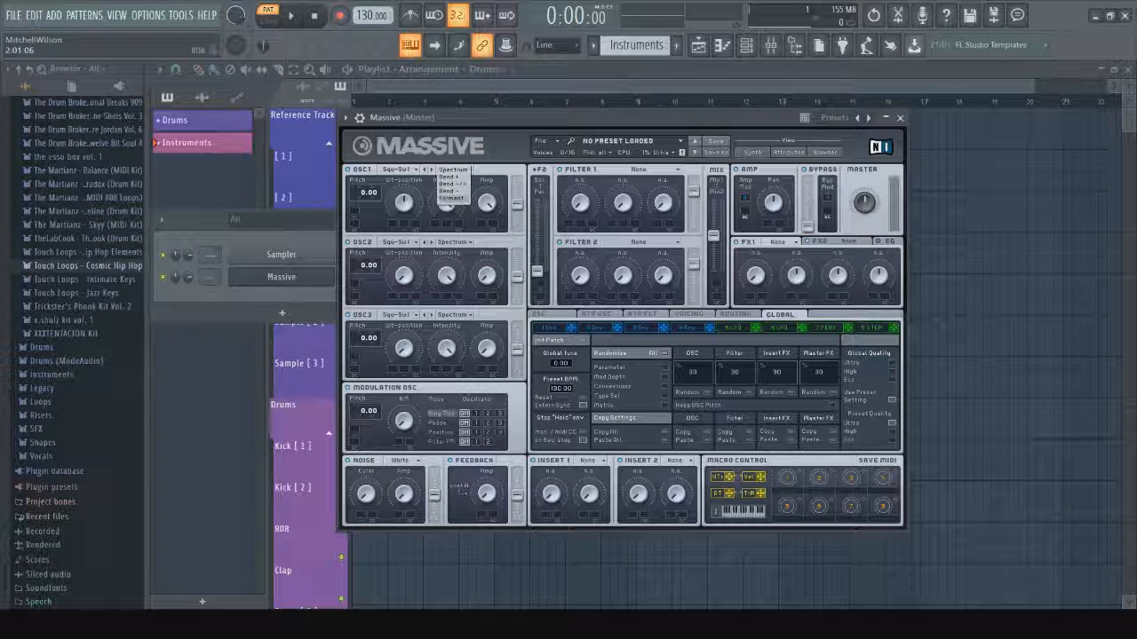
pyautogui.click(505, 131)
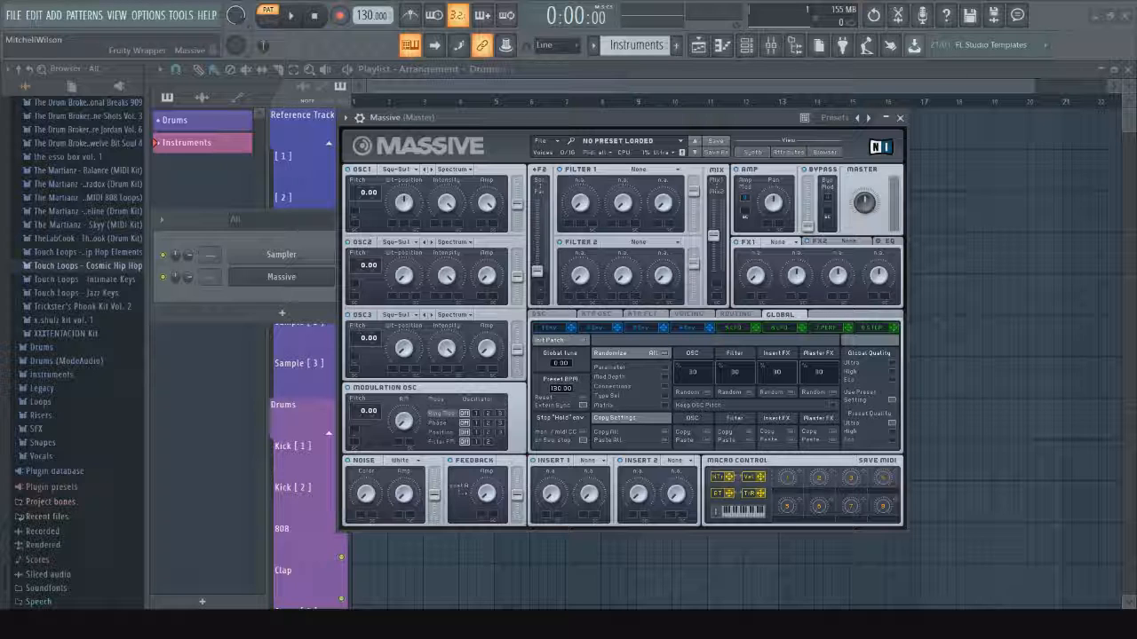
# Step: Browse the Filter 1 types and set the filter to Highpass 4
pyautogui.click(619, 169)
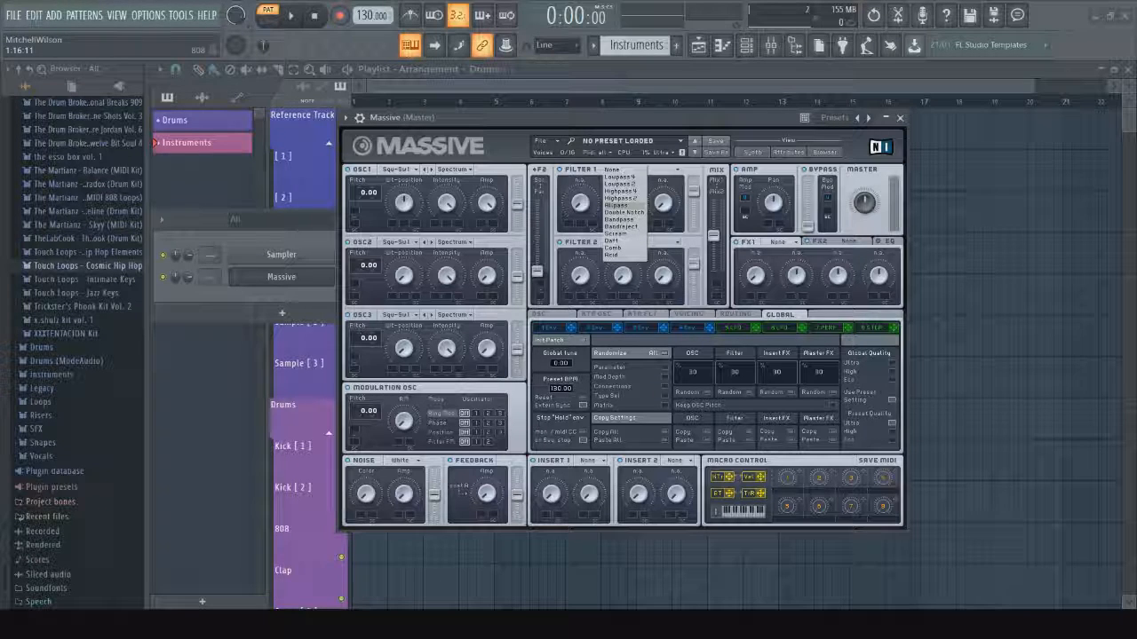
pyautogui.click(549, 155)
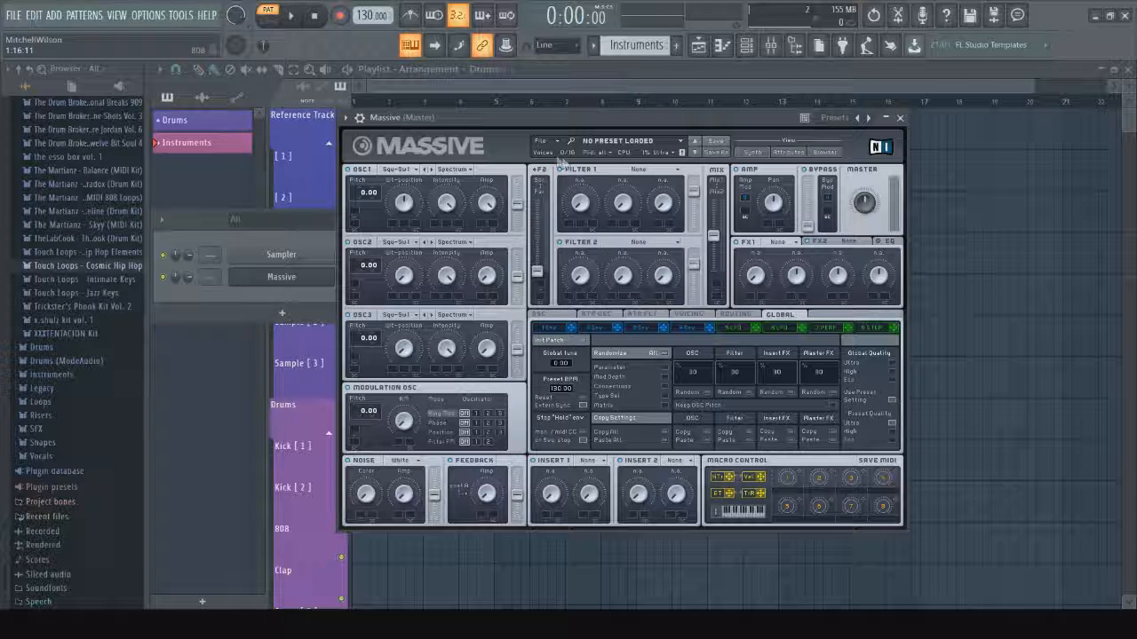
pyautogui.click(634, 169)
pyautogui.click(634, 192)
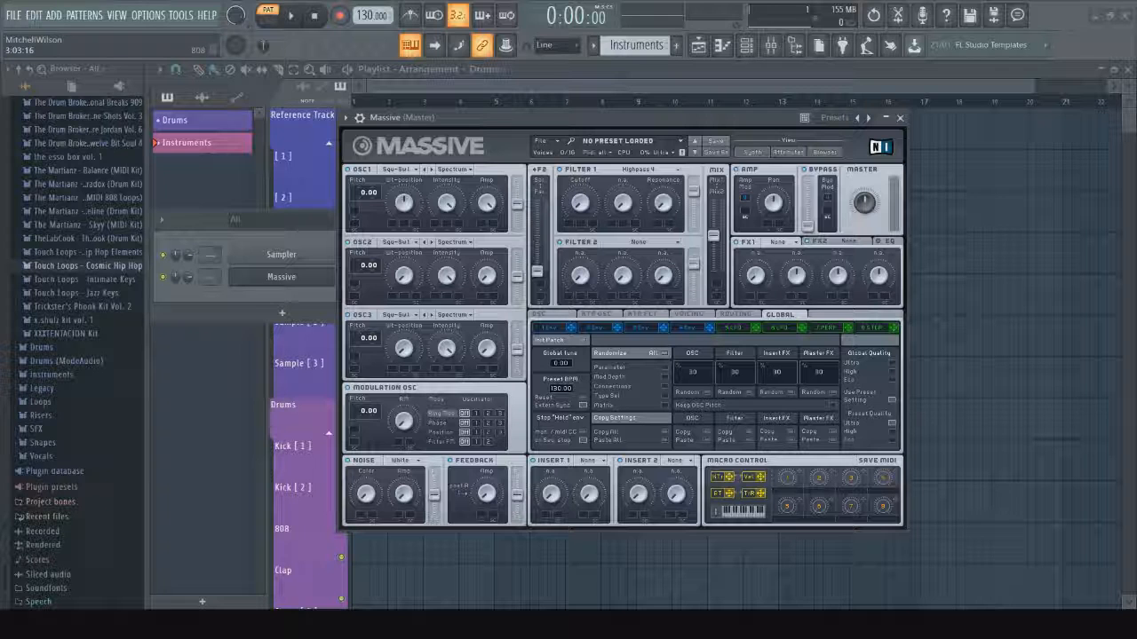
# Step: Look through the effects available for FX1 and display the EQ controls
pyautogui.click(773, 244)
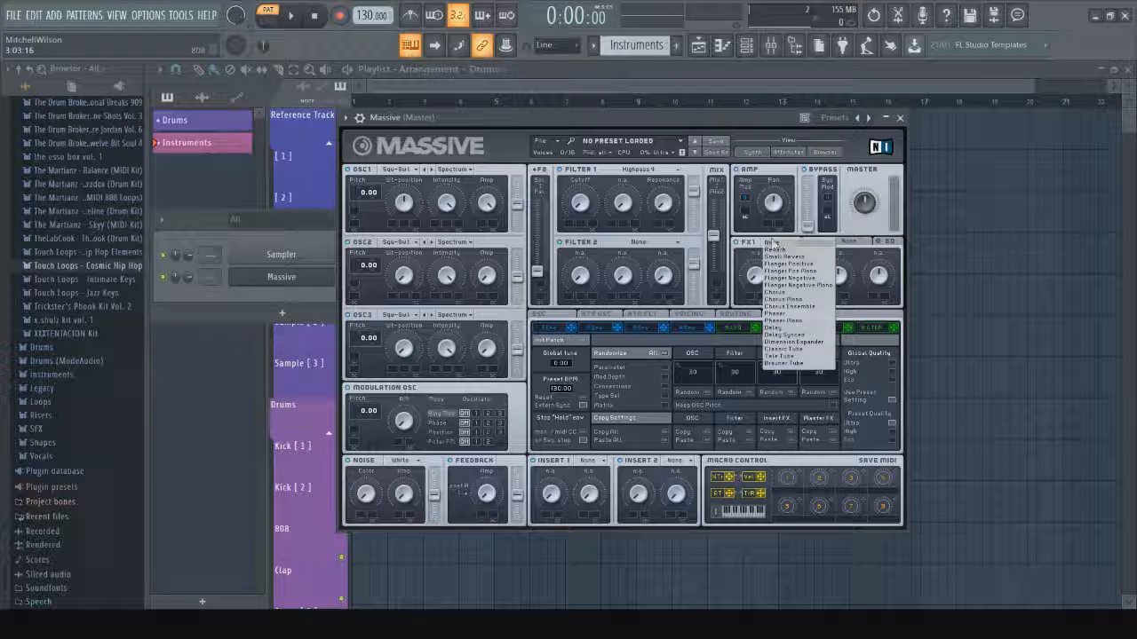
pyautogui.click(750, 242)
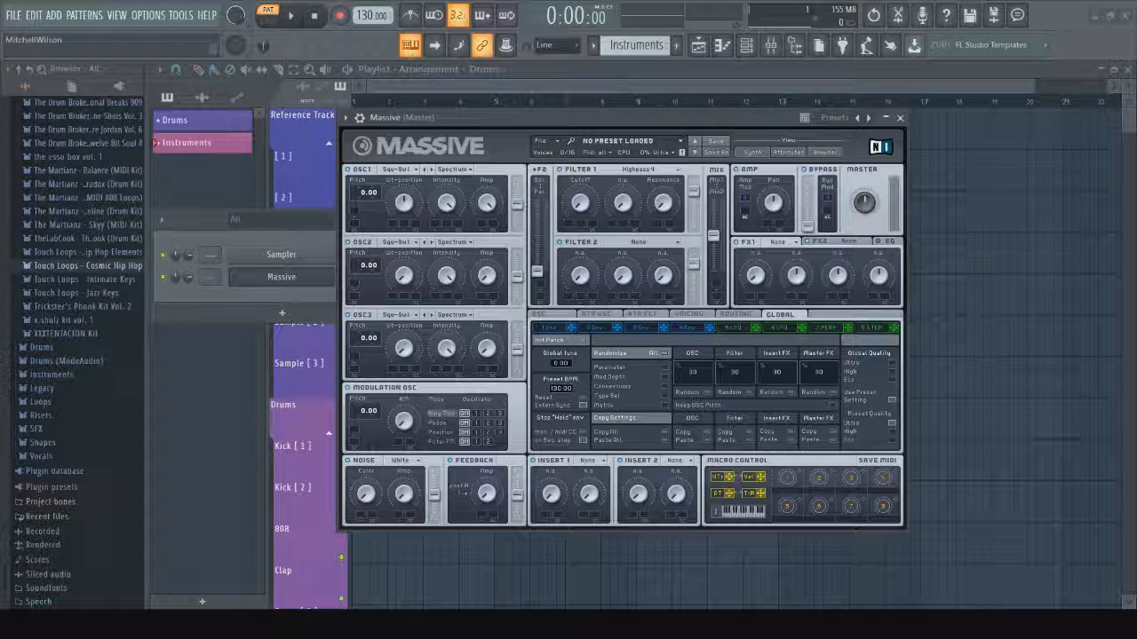
pyautogui.click(882, 242)
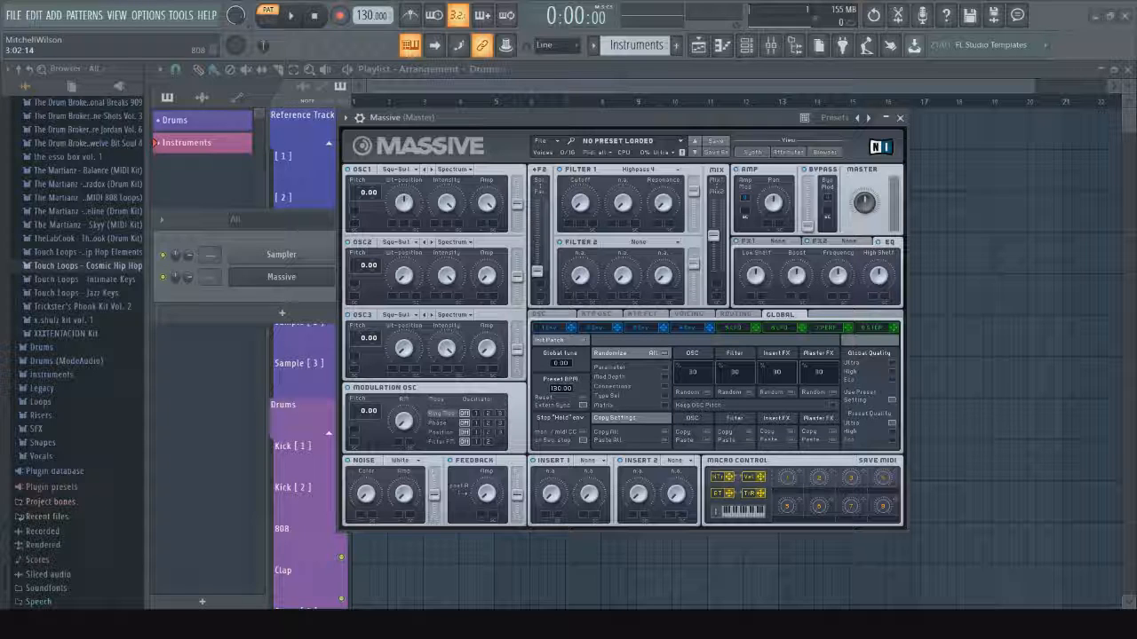
# Step: Set Filter 1 to Lowpass 4 and modulate its cutoff with an envelope
pyautogui.click(683, 326)
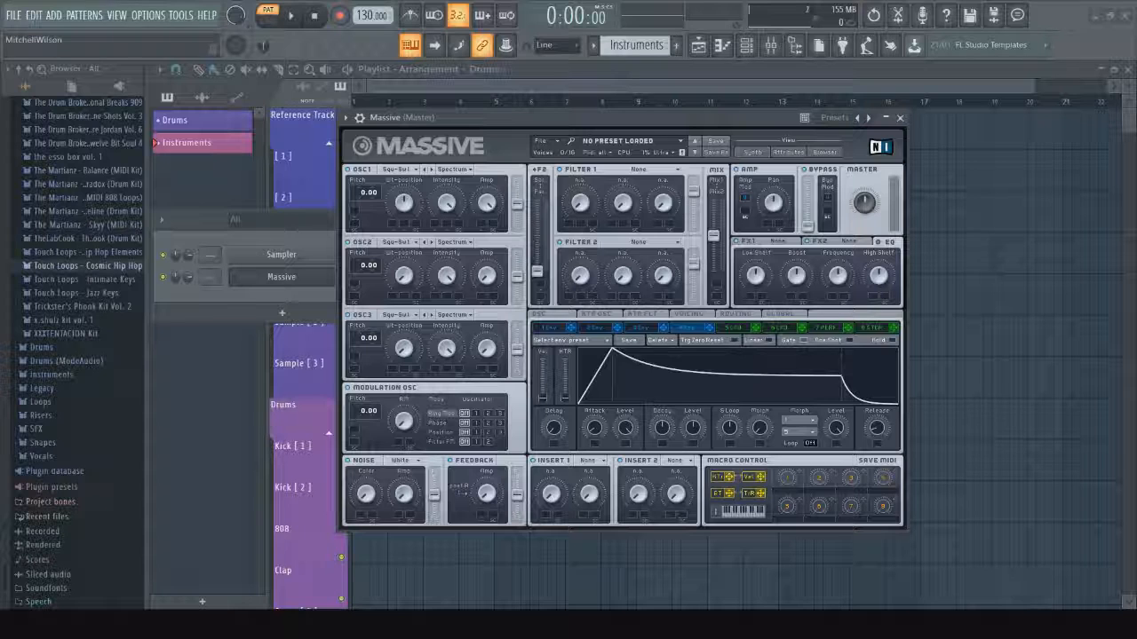
pyautogui.click(638, 170)
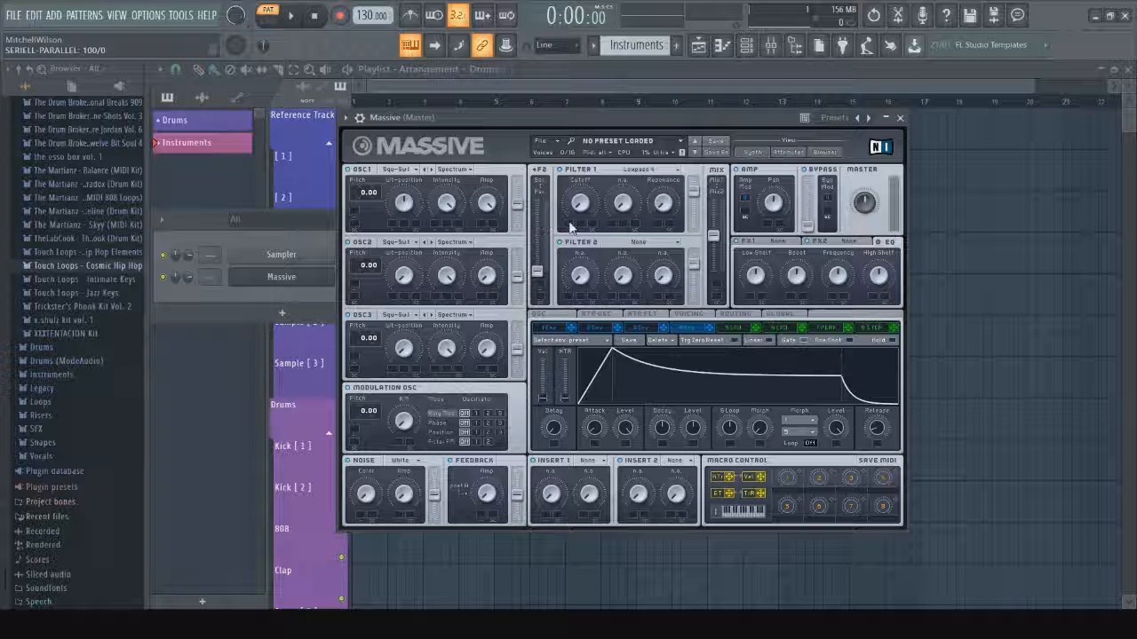
pyautogui.moveTo(575, 197)
pyautogui.mouseDown()
pyautogui.moveTo(577, 175)
pyautogui.moveTo(572, 192)
pyautogui.mouseUp()
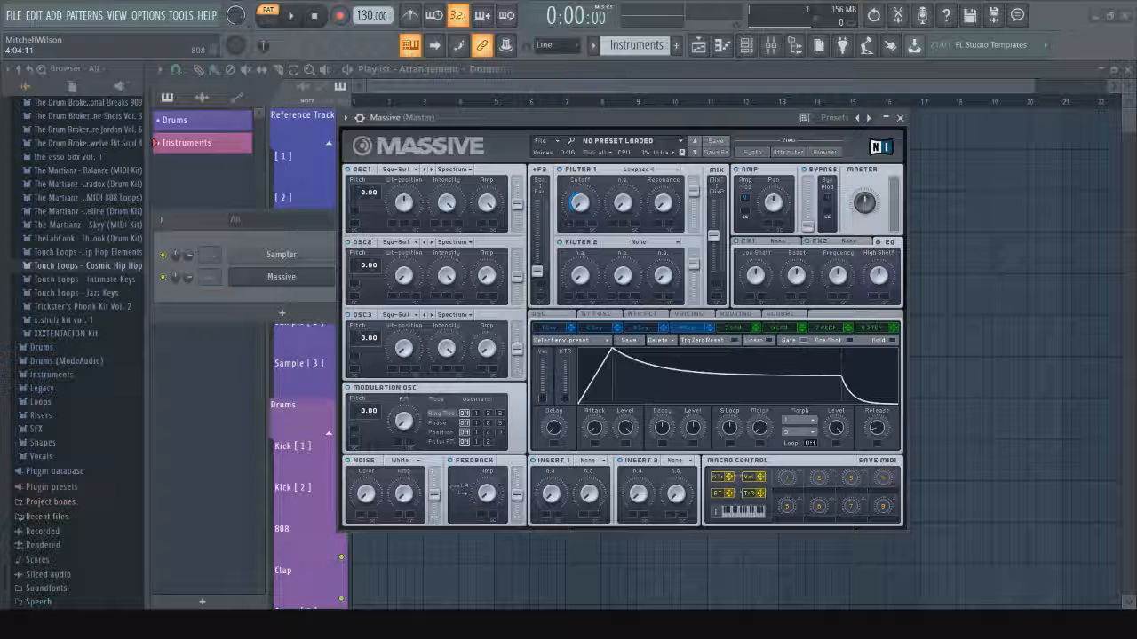
# Step: Lengthen the attack of envelope 2 and assign that envelope to oscillator 1's amp
pyautogui.click(539, 315)
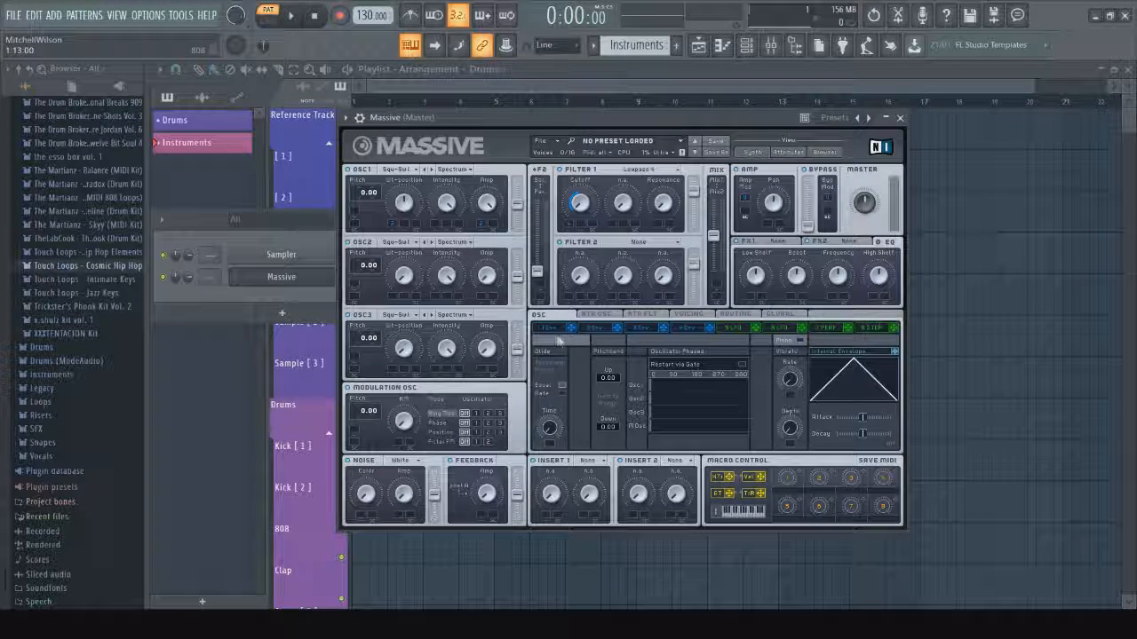
pyautogui.click(593, 328)
pyautogui.moveTo(594, 428); pyautogui.dragTo(594, 416)
pyautogui.moveTo(594, 337); pyautogui.dragTo(481, 251)
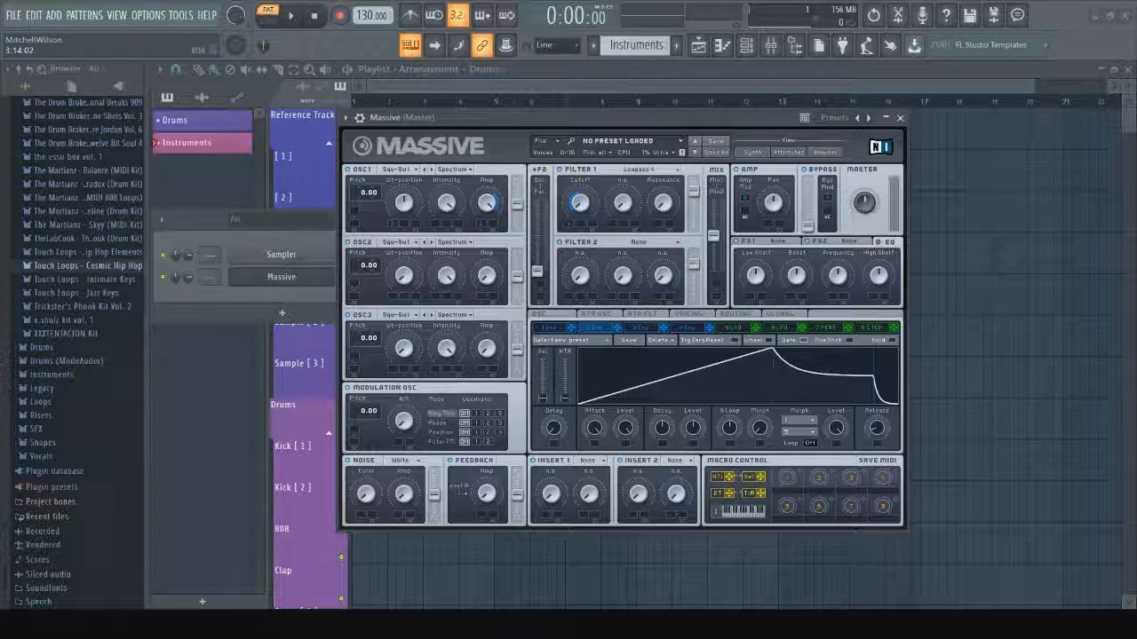
pyautogui.click(572, 340)
# Step: Open LFO 5 and look through the curve shapes it offers
pyautogui.click(726, 330)
pyautogui.click(731, 329)
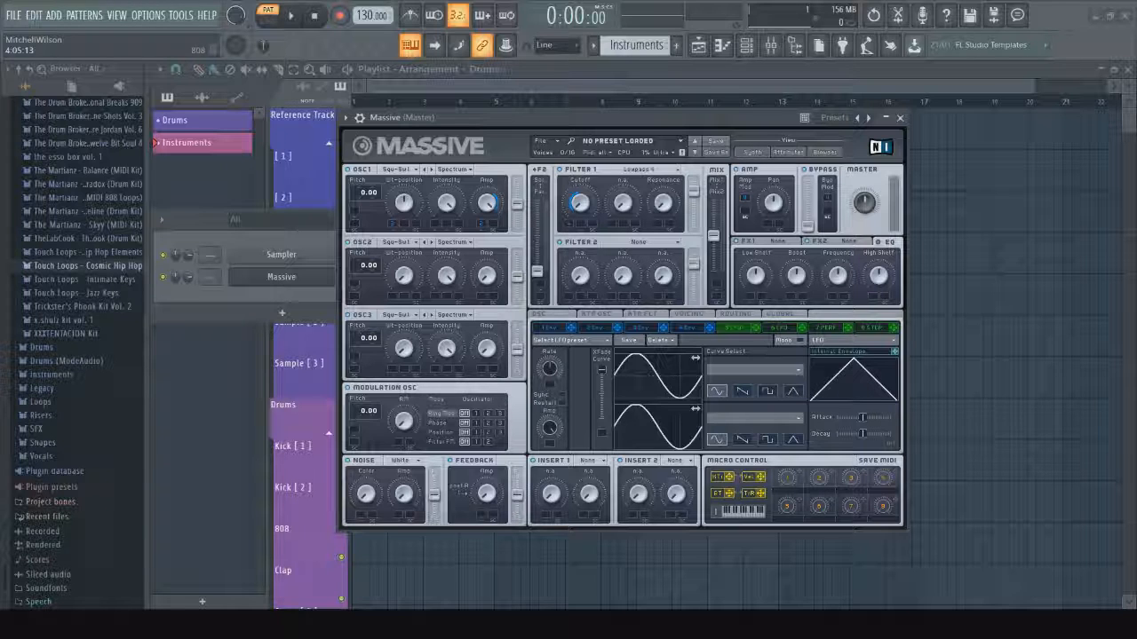
pyautogui.click(756, 368)
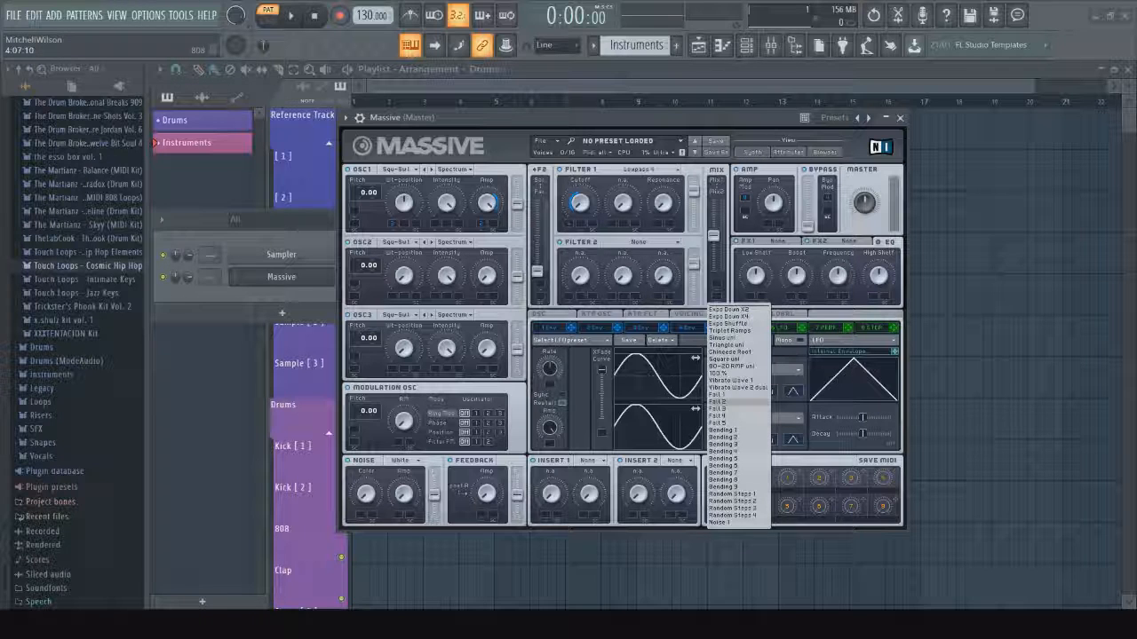
pyautogui.click(718, 401)
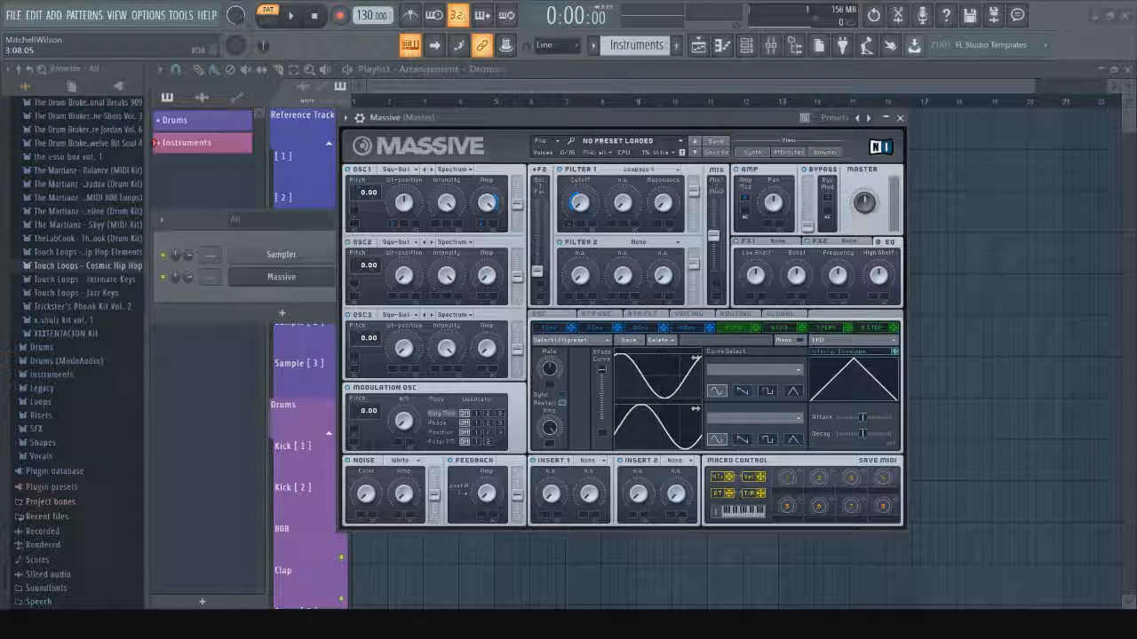
# Step: Look through the noise types and the effect options for Insert 1
pyautogui.click(400, 460)
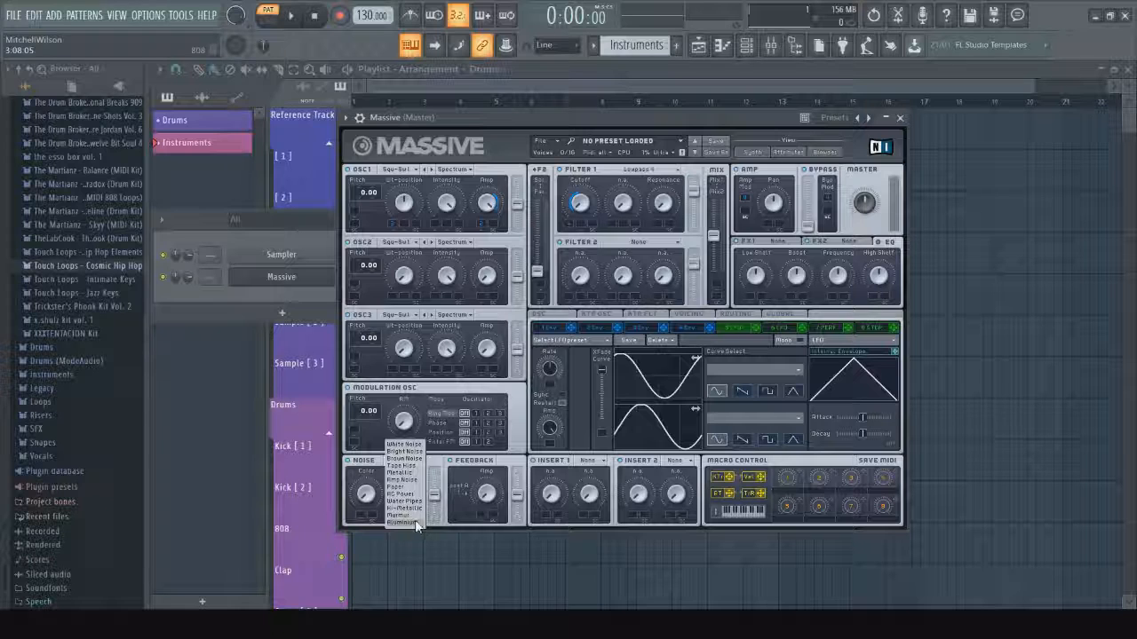
pyautogui.click(364, 465)
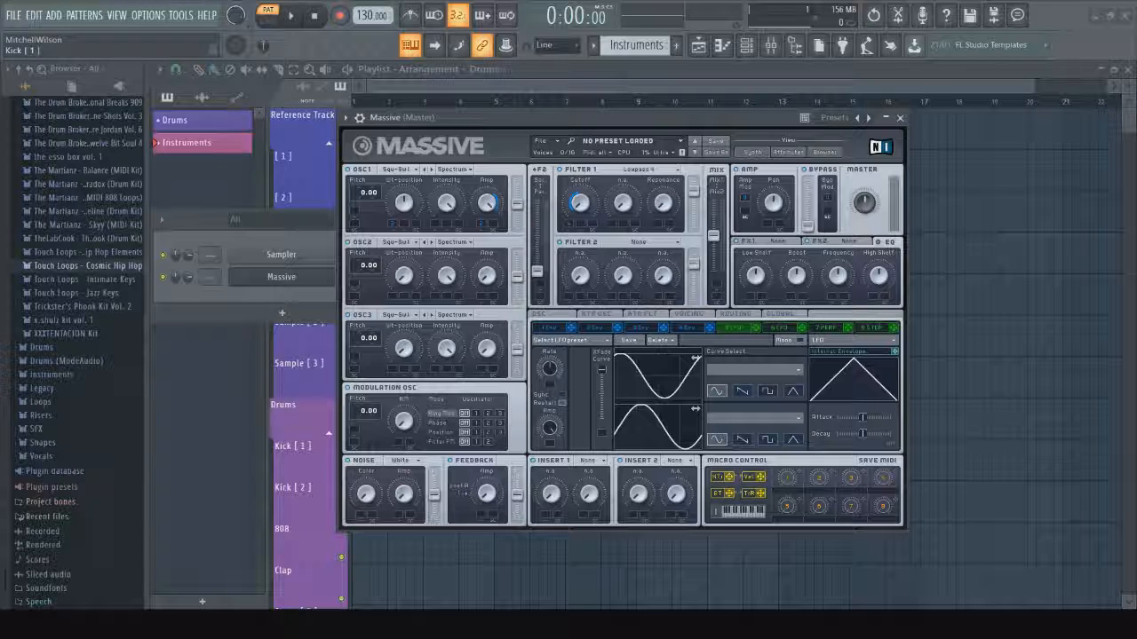
pyautogui.click(587, 460)
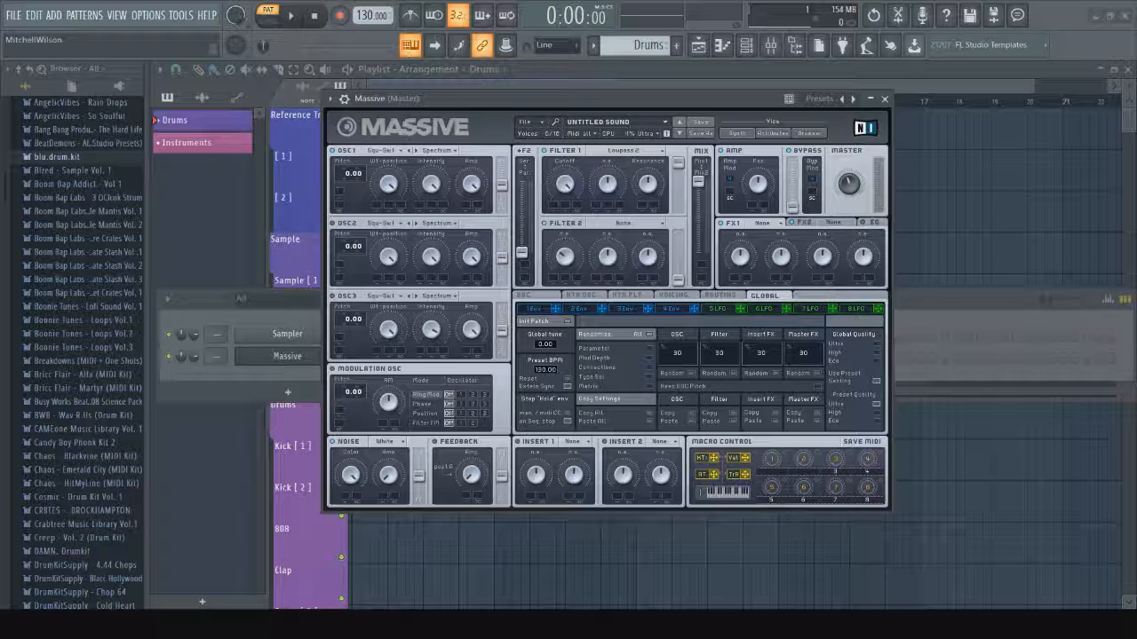
# Step: Set oscillator 1 to the Throat wavetable and play a test note
pyautogui.click(384, 153)
pyautogui.click(499, 278)
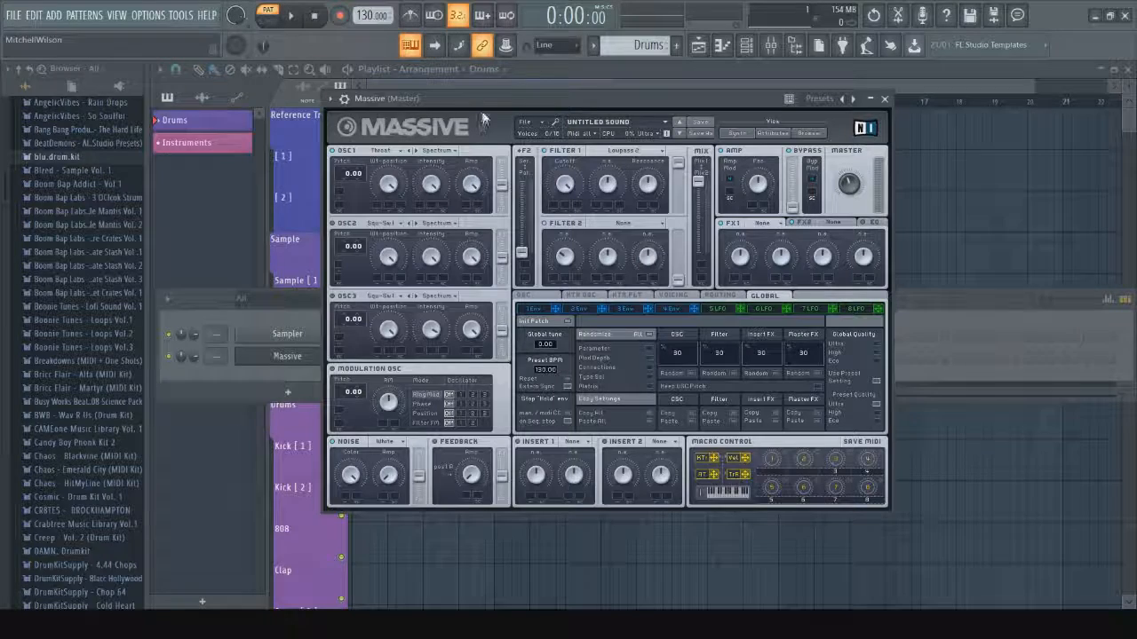
pyautogui.press('i')
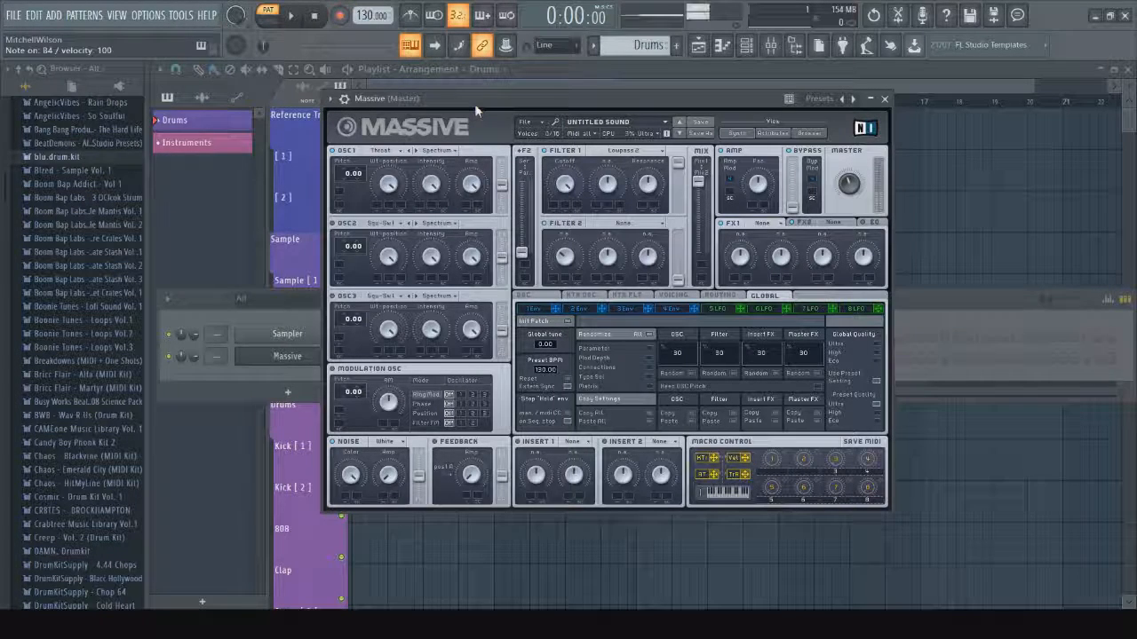
# Step: Audition oscillator 1's Spectrum mode by sweeping its intensity down while playing a note
pyautogui.click(438, 151)
pyautogui.click(436, 152)
pyautogui.moveTo(432, 183); pyautogui.dragTo(429, 414)
pyautogui.press('m')
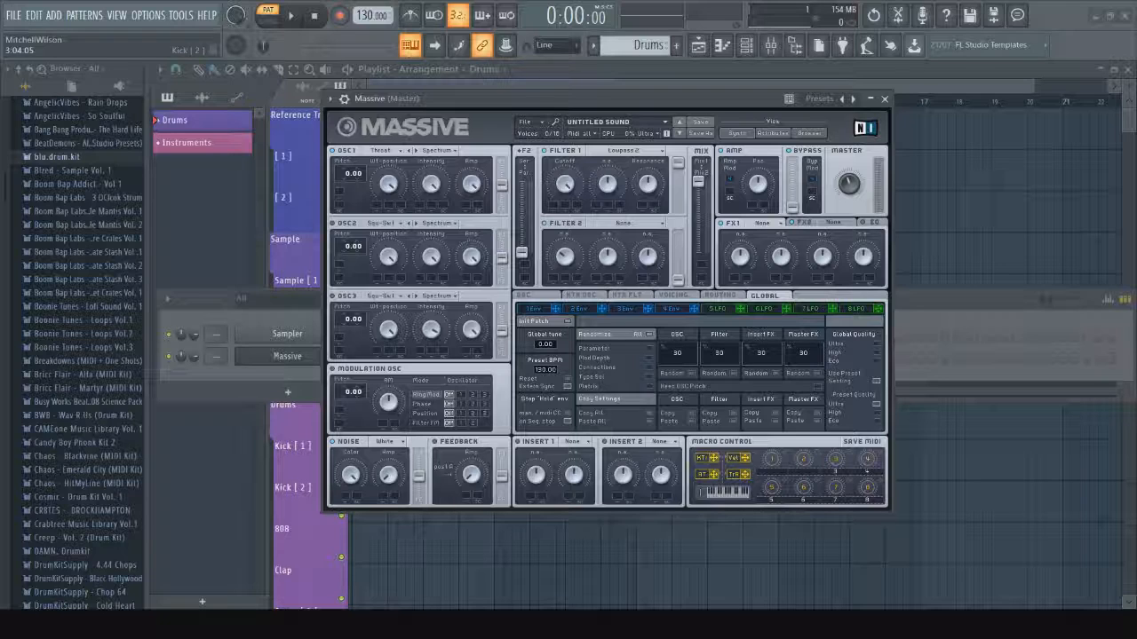
# Step: Switch oscillator 1 to Bend+ mode and audition it with test notes
pyautogui.click(440, 151)
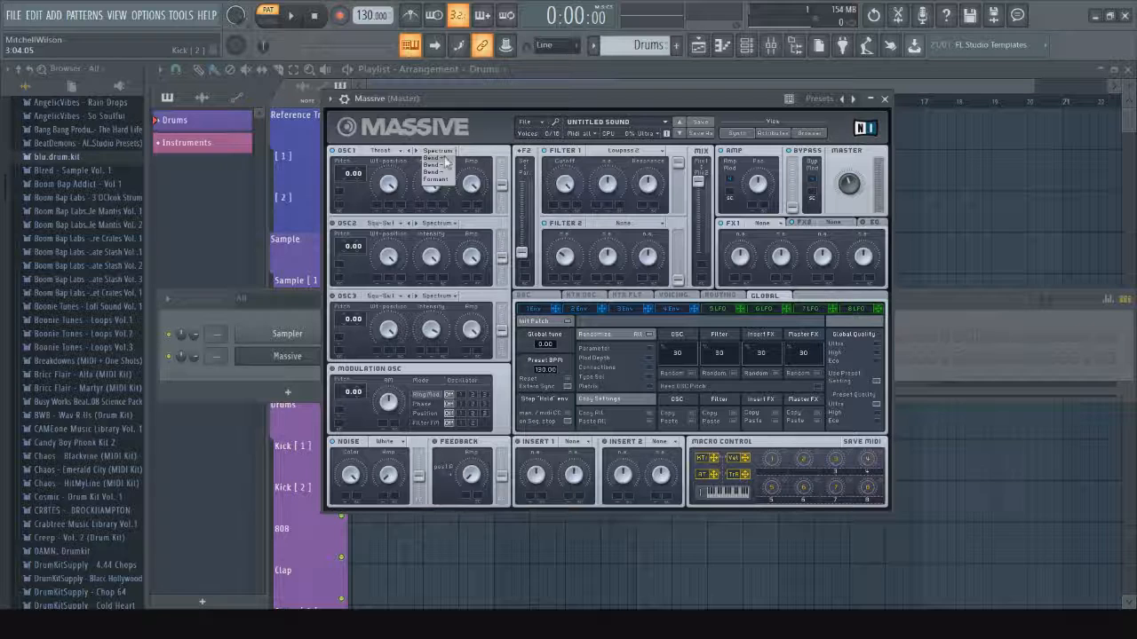
pyautogui.click(441, 166)
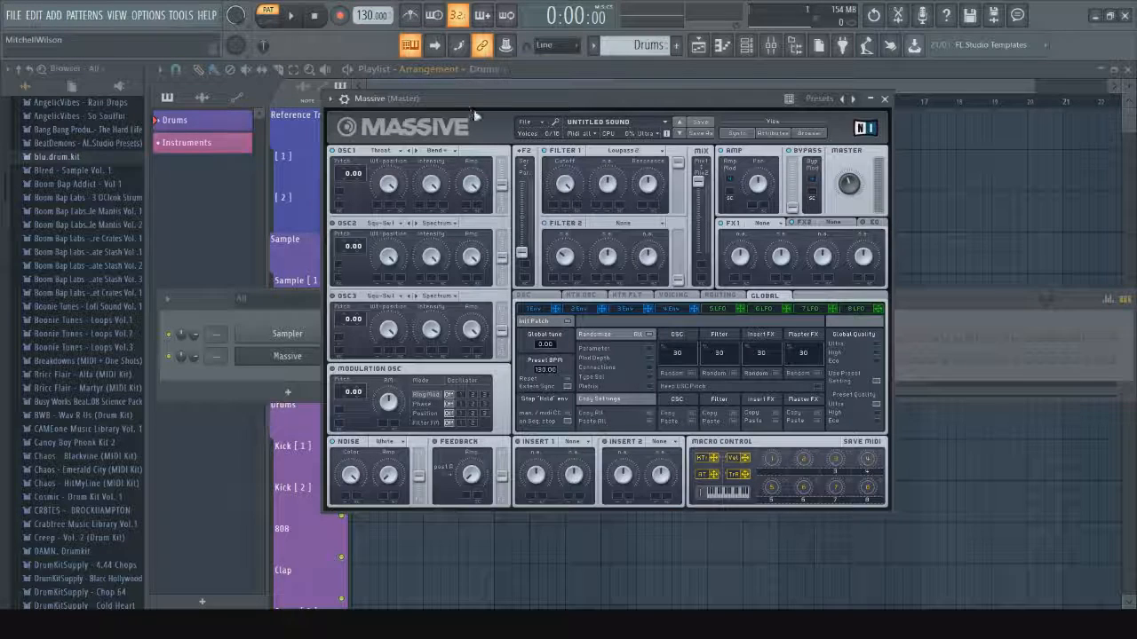
pyautogui.press('i')
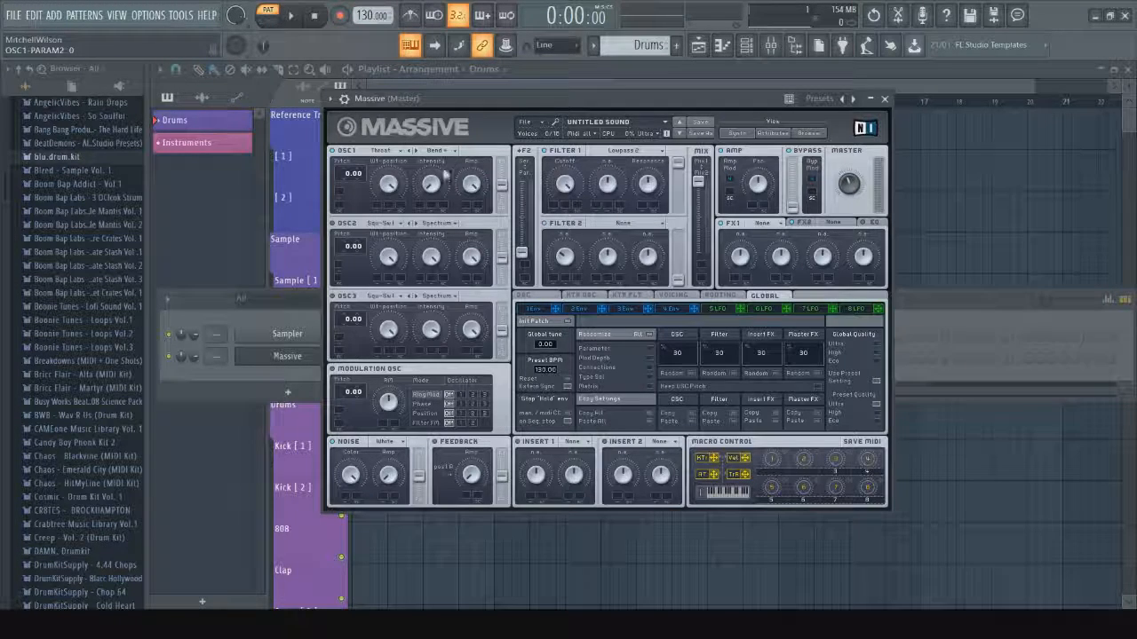
pyautogui.press('i')
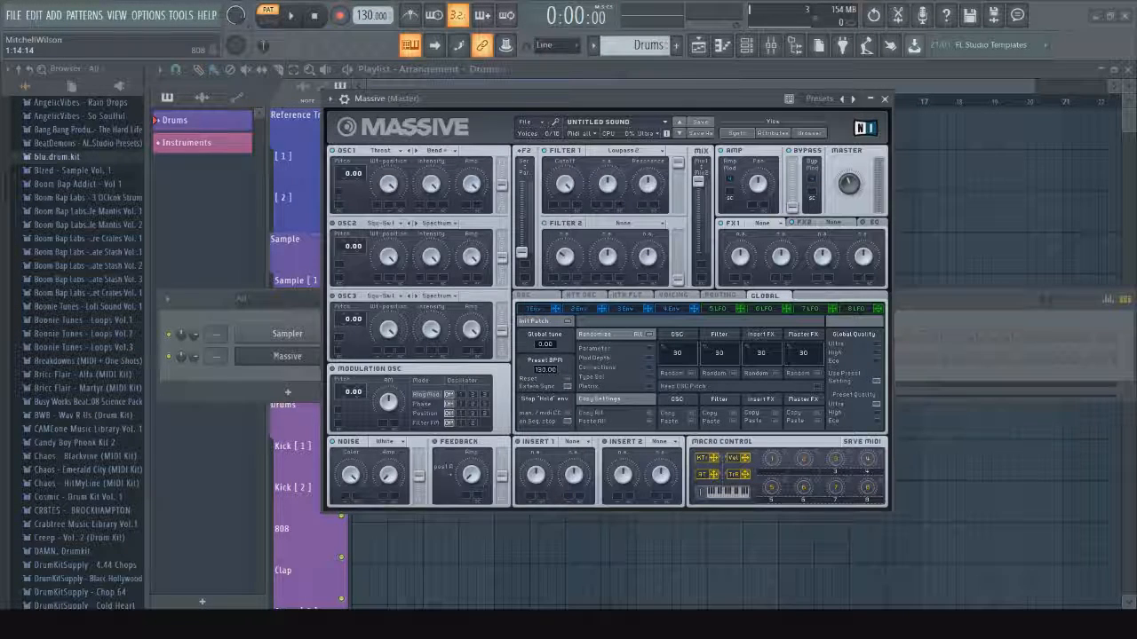
# Step: Switch oscillator 1 to Bend-/+ mode, audition it and assign macro 1 to its intensity
pyautogui.click(441, 151)
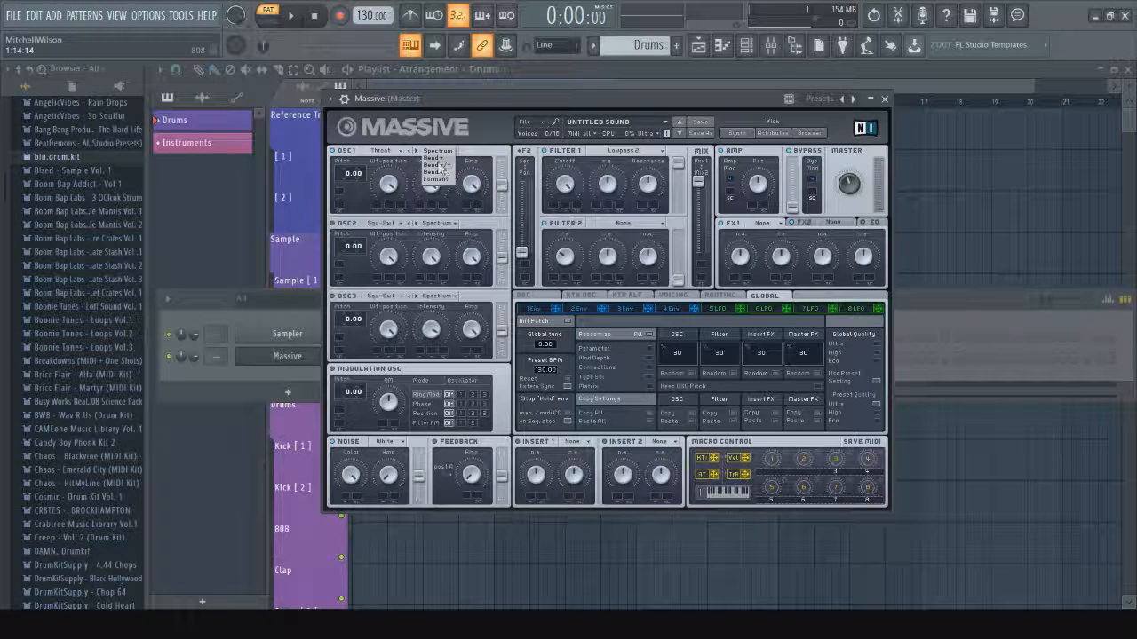
pyautogui.click(440, 172)
pyautogui.press('i')
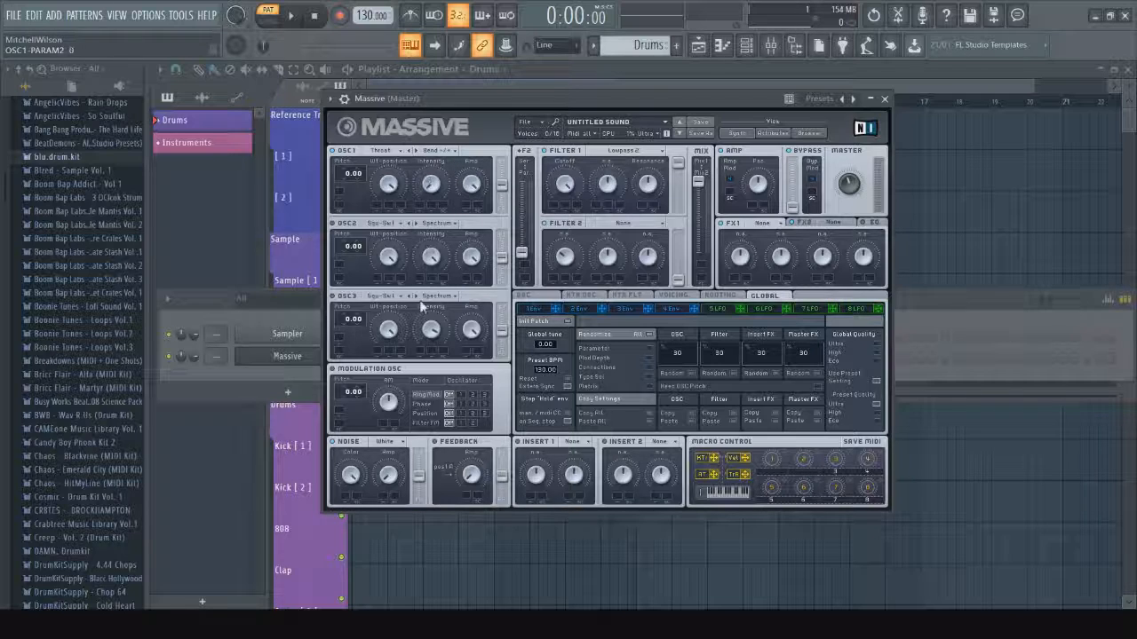
pyautogui.moveTo(783, 455); pyautogui.dragTo(419, 125)
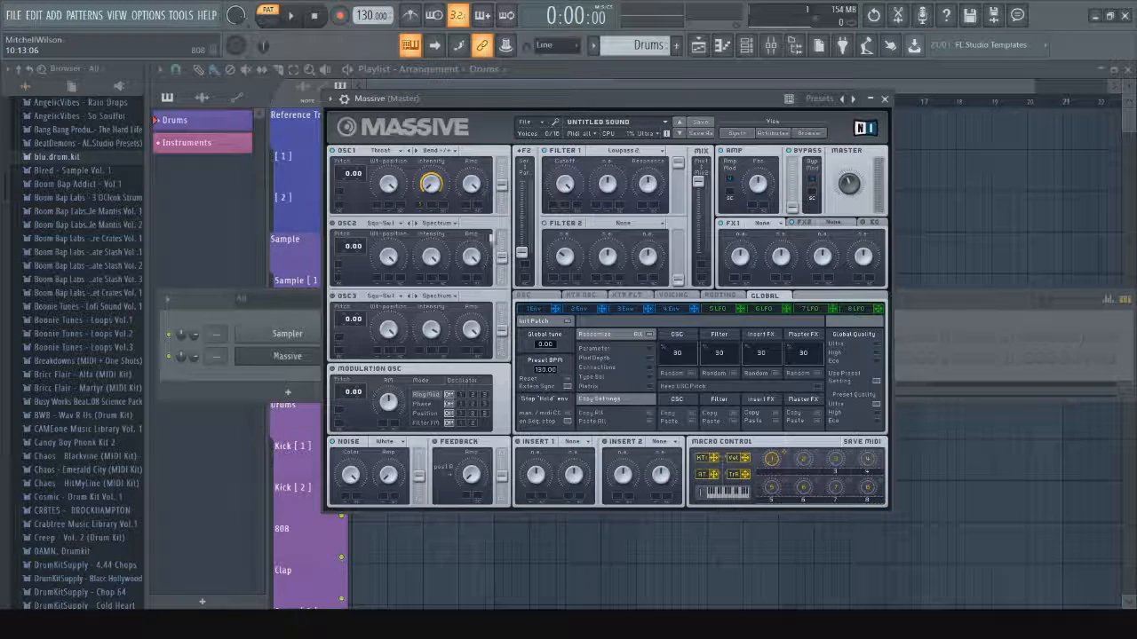
# Step: Set oscillator 1's mode to Bend-
pyautogui.click(437, 150)
pyautogui.click(438, 167)
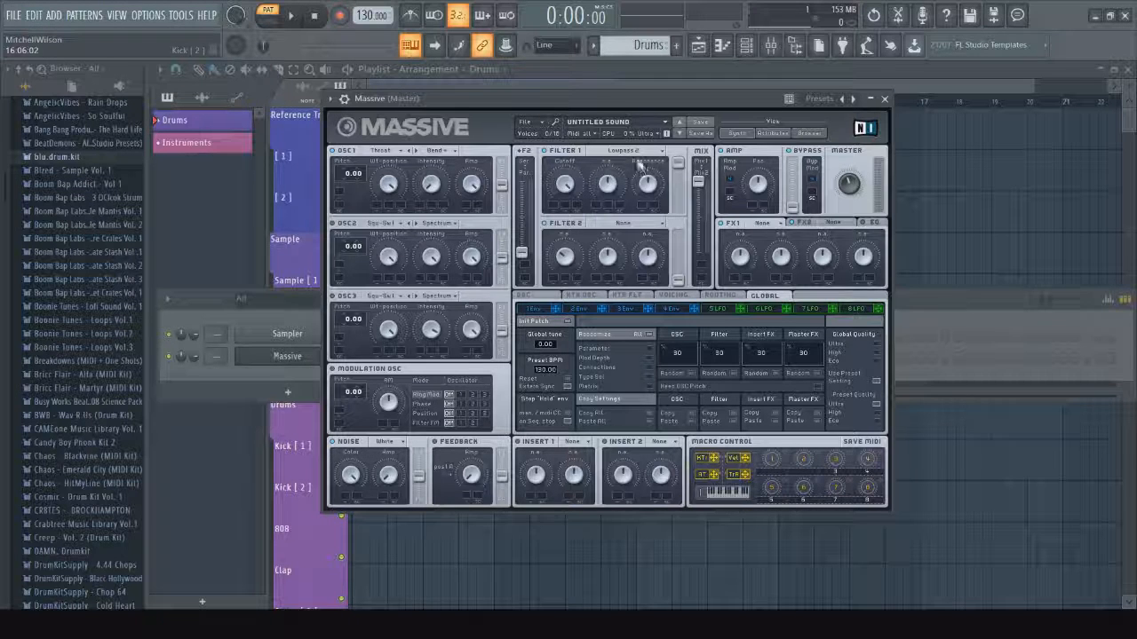
# Step: Assign macro 1 to Filter 1's cutoff, adjust the modulation range and turn the macro down
pyautogui.moveTo(783, 460); pyautogui.dragTo(553, 207)
pyautogui.moveTo(569, 305); pyautogui.dragTo(540, 511)
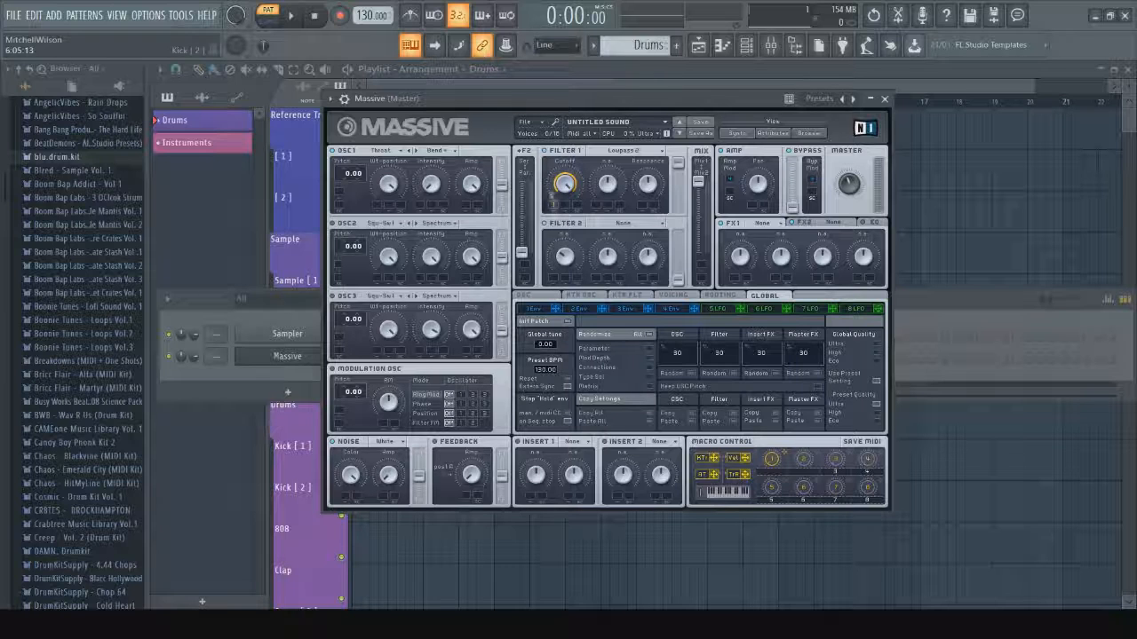
pyautogui.moveTo(774, 464); pyautogui.dragTo(756, 535)
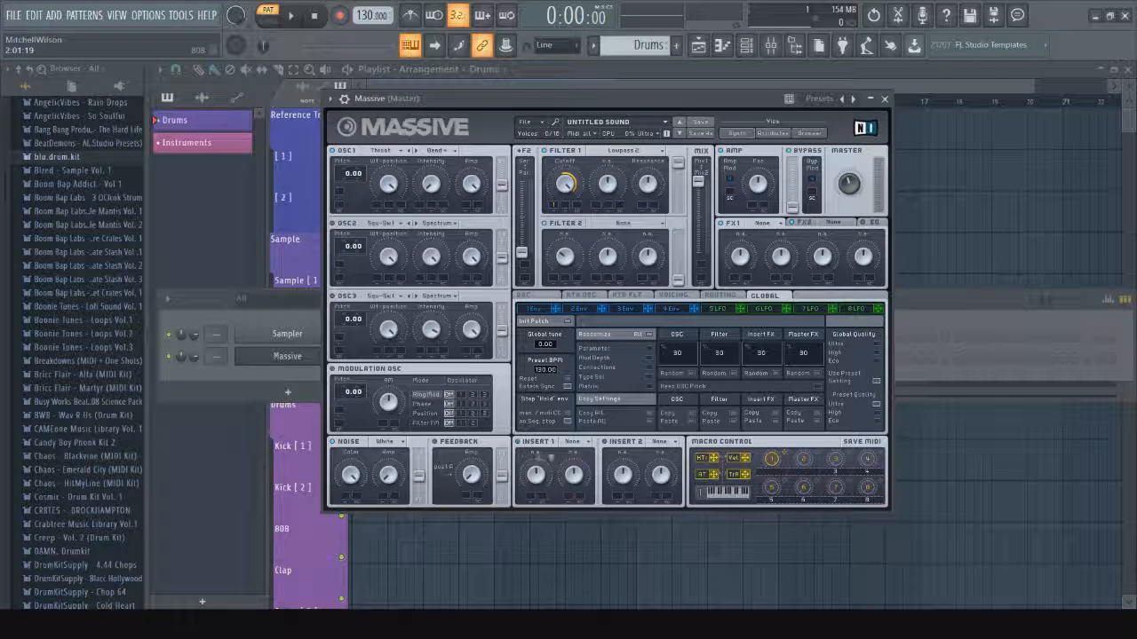
pyautogui.rightClick(772, 460)
pyautogui.click(769, 475)
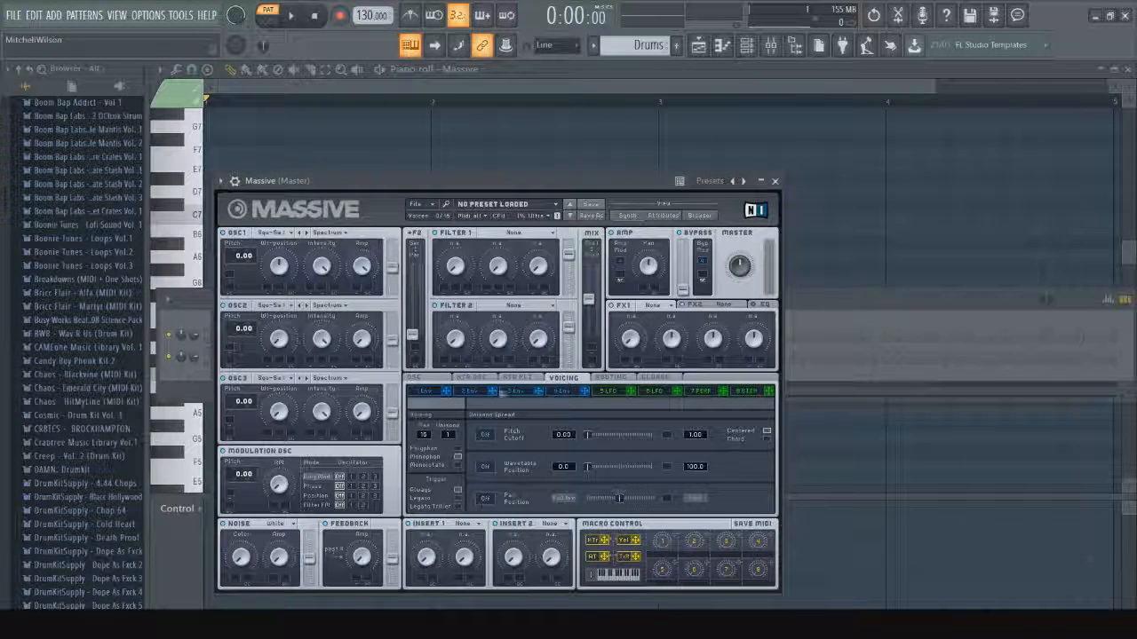
# Step: Set Massive's unisono to 2 voices in the voicing settings
pyautogui.click(426, 439)
pyautogui.moveTo(449, 441); pyautogui.dragTo(455, 437)
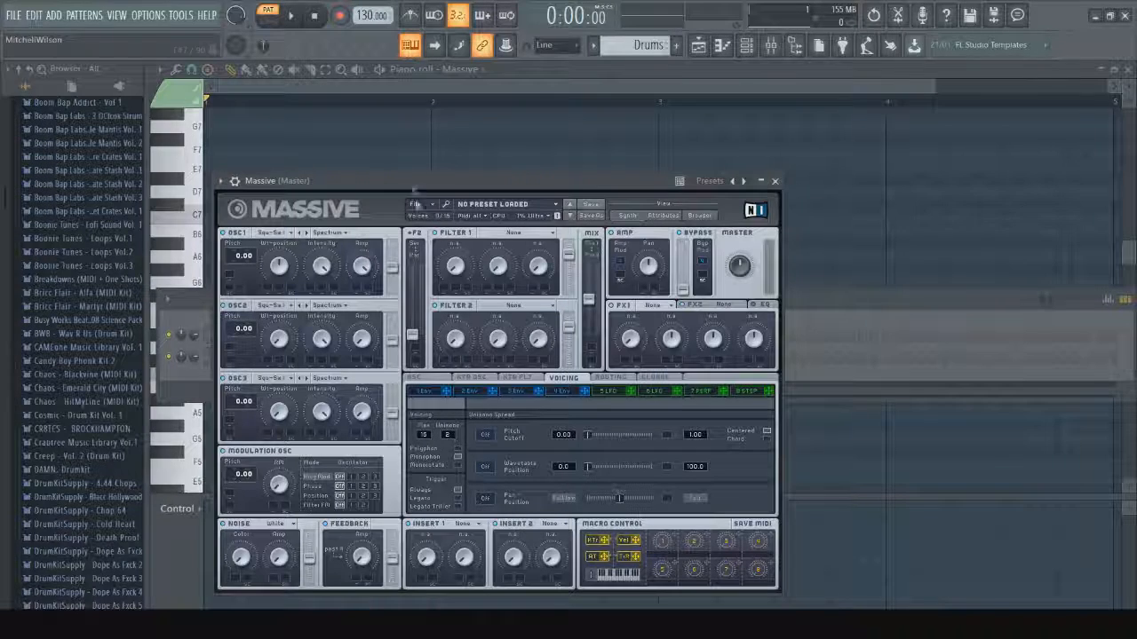
# Step: Close Massive, draw a C6 note about a quarter of a bar long at the start of its piano roll, and play it
pyautogui.click(774, 181)
pyautogui.click(747, 49)
pyautogui.click(747, 49)
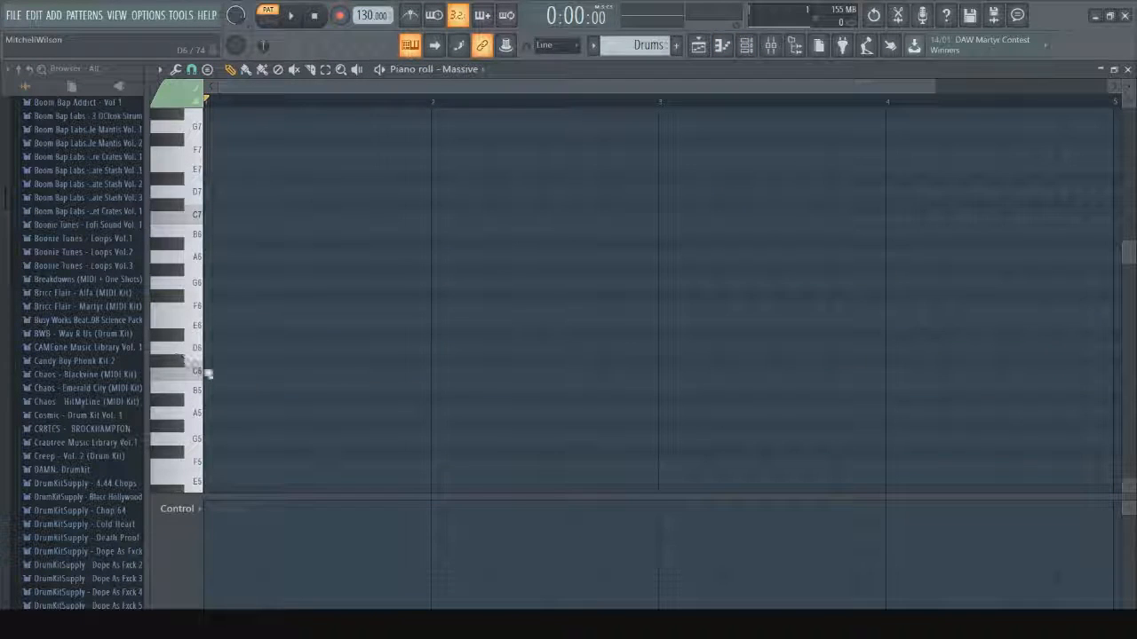
pyautogui.click(213, 373)
pyautogui.moveTo(428, 373); pyautogui.dragTo(259, 373)
pyautogui.press('space')
pyautogui.press('space')
# Step: Reopen Massive to check its voicing settings and audition the C6 note again
pyautogui.click(747, 49)
pyautogui.click(276, 355)
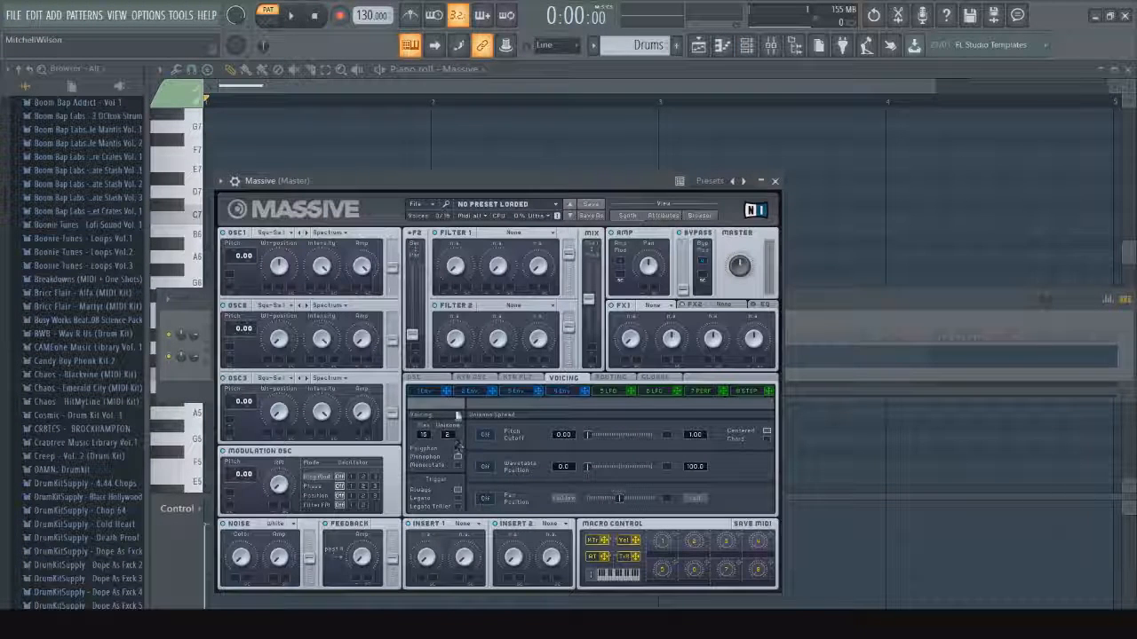
pyautogui.press('Escape')
pyautogui.press('space')
pyautogui.press('space')
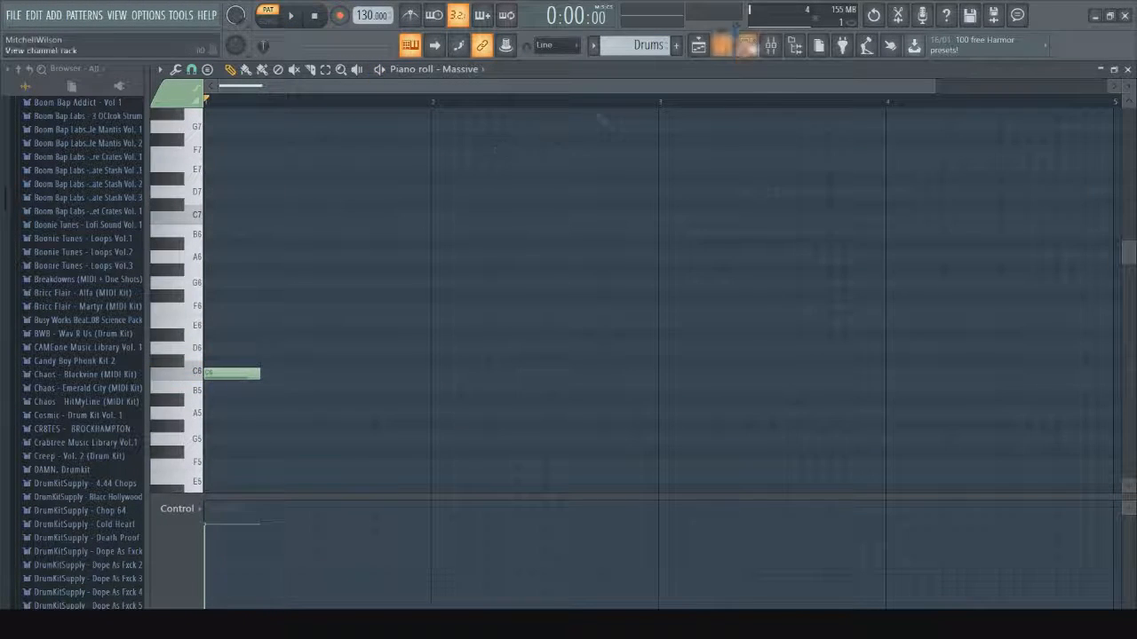
# Step: Try maximum and unisono voice counts of 64 in Massive's voicing settings and start playback
pyautogui.press('F6')
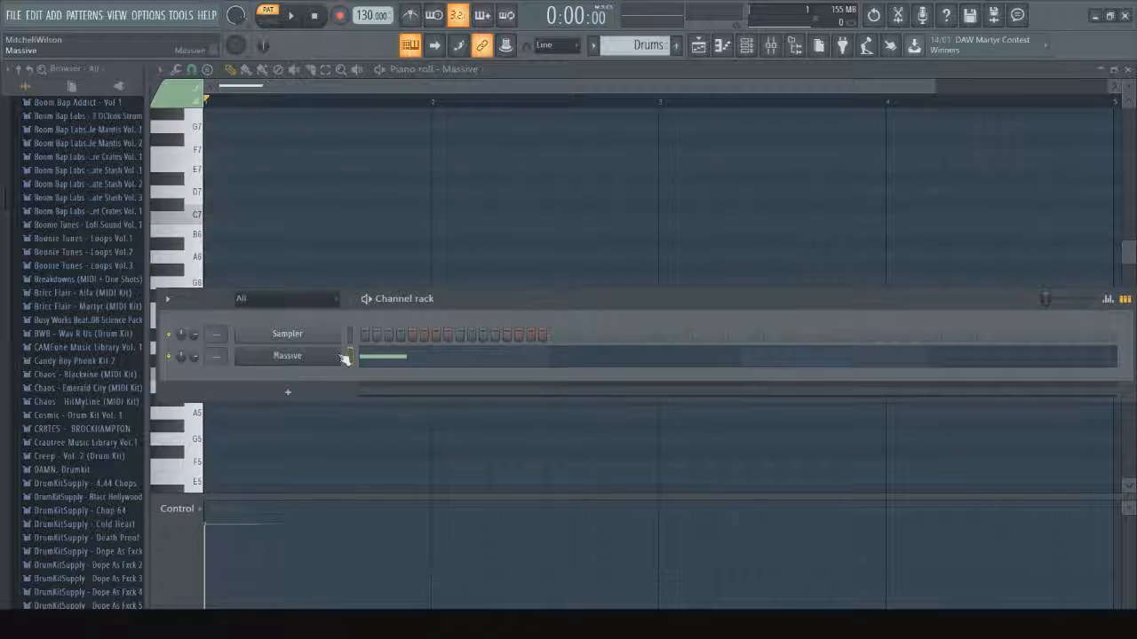
pyautogui.click(287, 356)
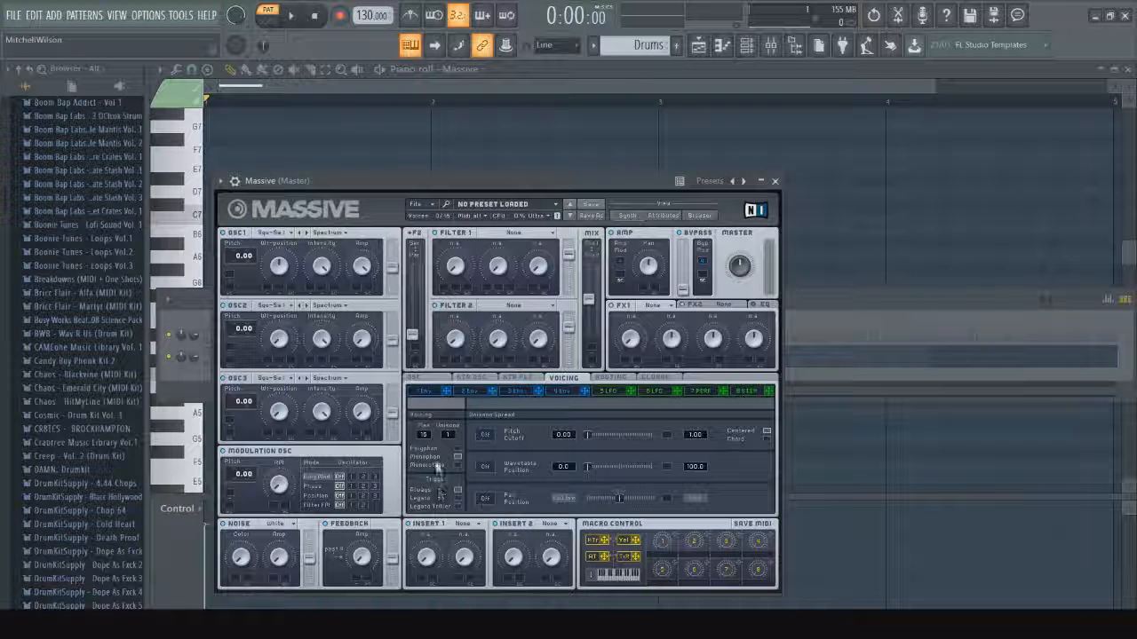
pyautogui.moveTo(426, 436); pyautogui.dragTo(486, 265)
pyautogui.moveTo(450, 434); pyautogui.dragTo(438, 5)
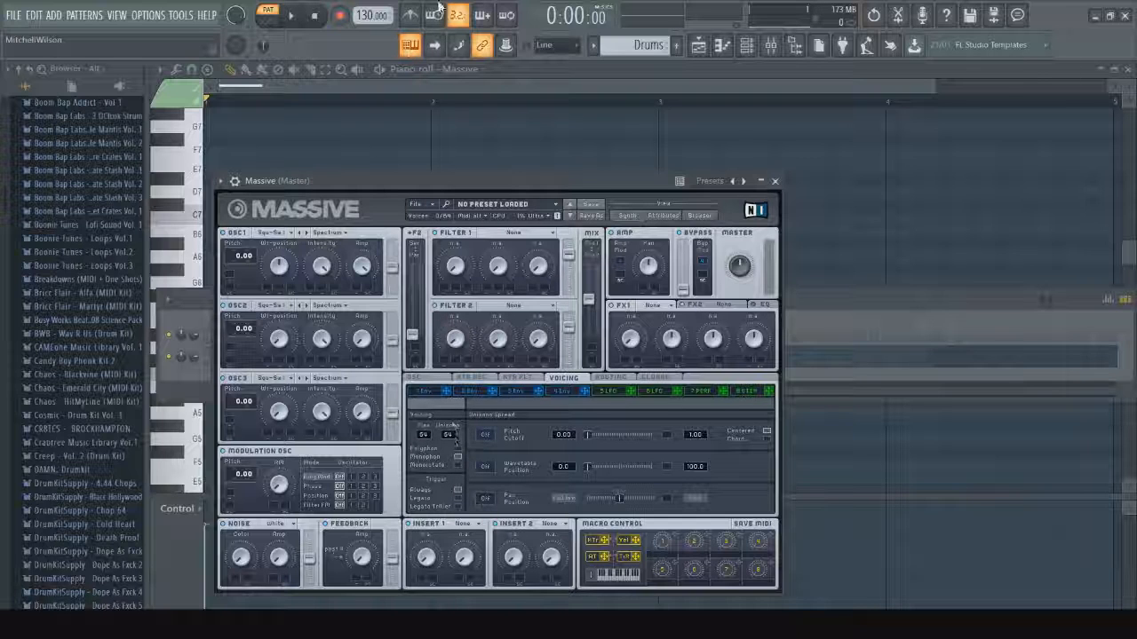
pyautogui.click(303, 17)
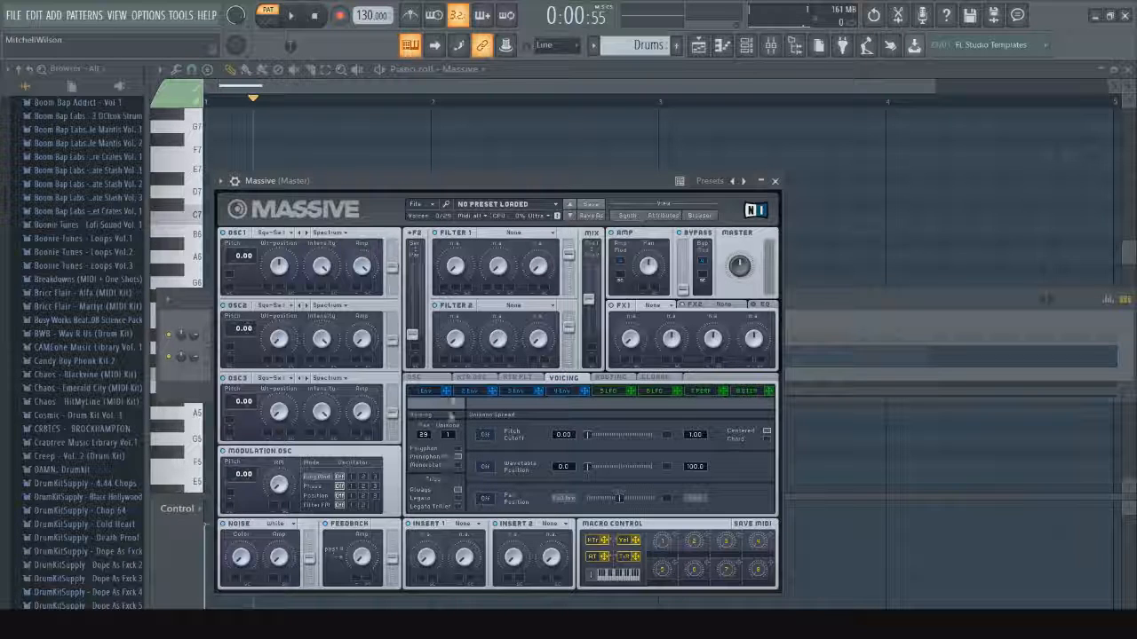
# Step: Try an E6 note together with the C6 note in playback and delete the E6 note again
pyautogui.click(430, 154)
pyautogui.click(217, 323)
pyautogui.press('space')
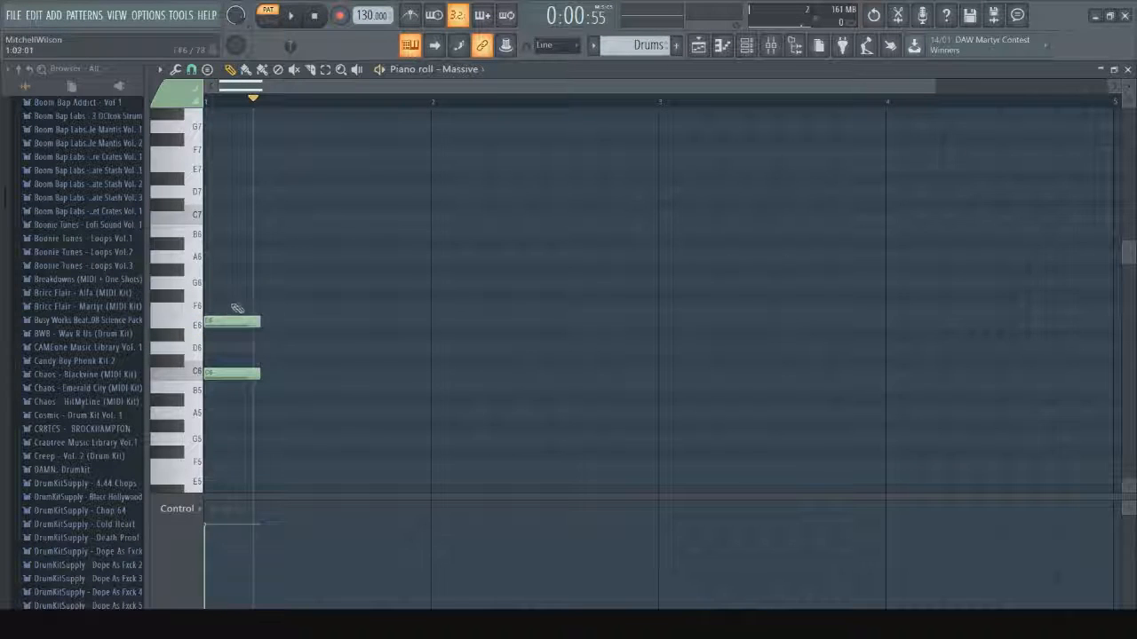
pyautogui.press('space')
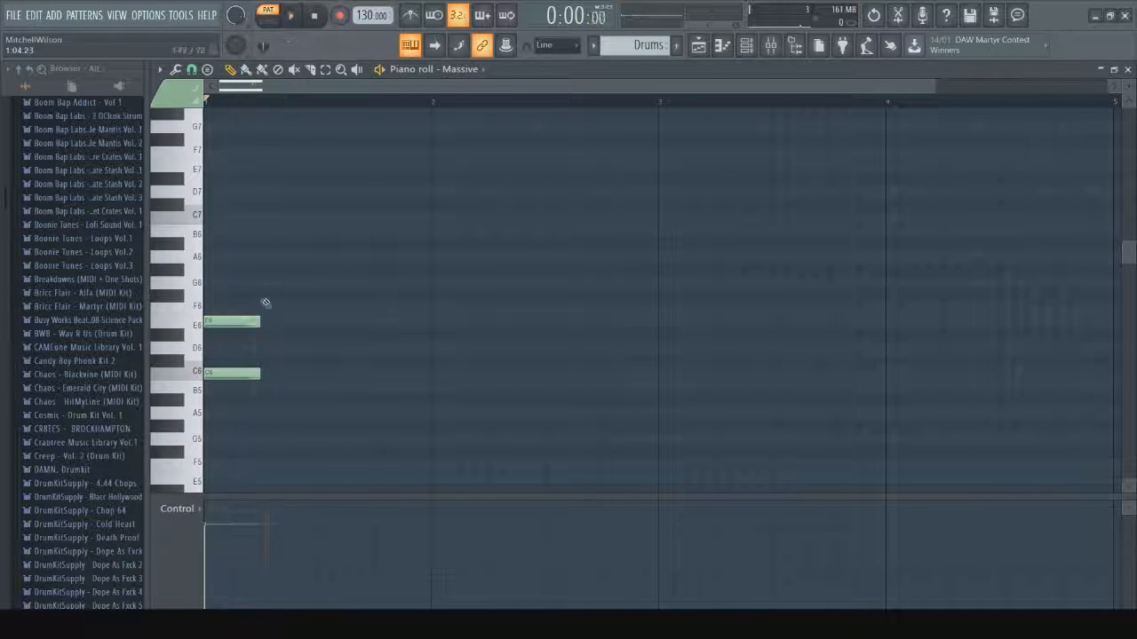
pyautogui.rightClick(256, 322)
pyautogui.click(722, 44)
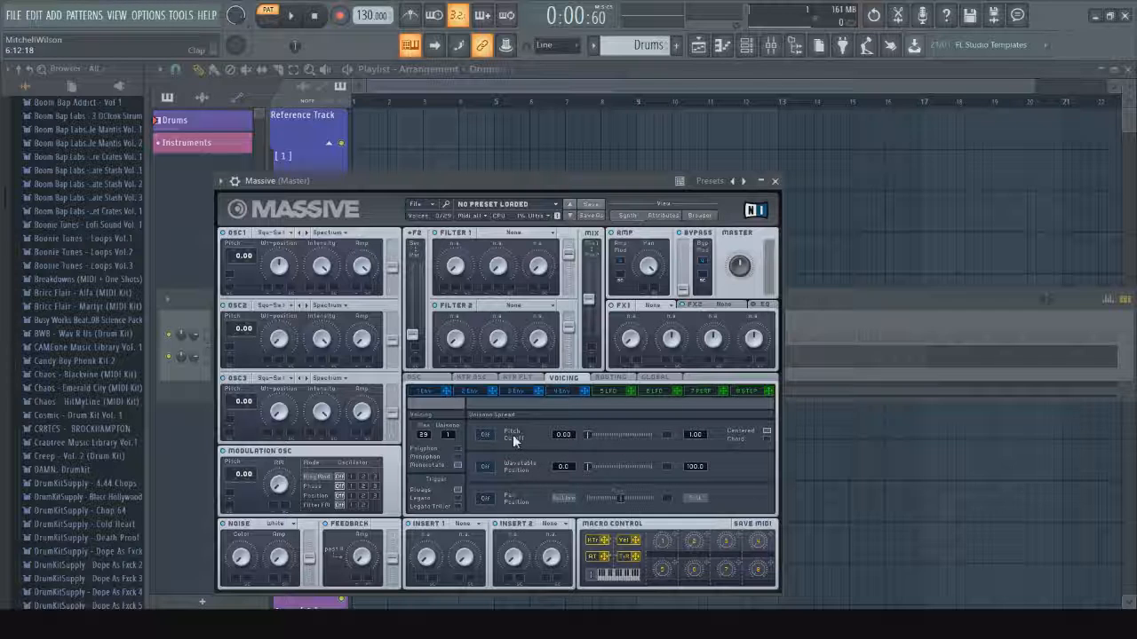
# Step: Enable the Pitch Cutoff unisono spread, lower the maximum voice count to 21 and play the pattern
pyautogui.click(485, 434)
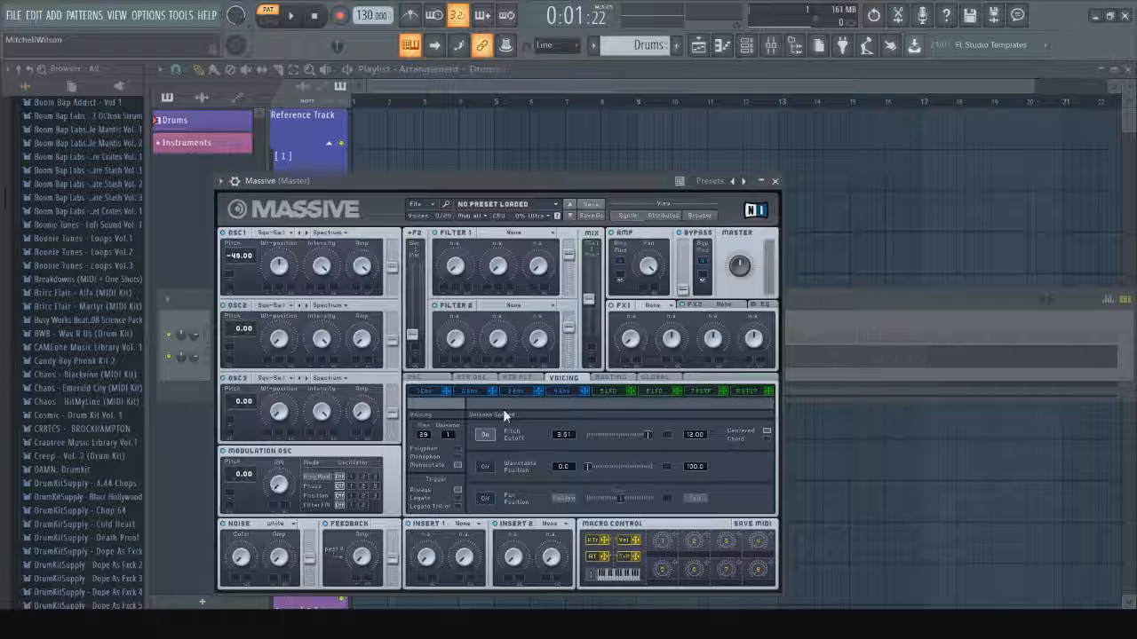
pyautogui.moveTo(421, 437)
pyautogui.mouseDown()
pyautogui.moveTo(419, 466)
pyautogui.moveTo(422, 440)
pyautogui.moveTo(423, 456)
pyautogui.mouseUp()
pyautogui.click(295, 18)
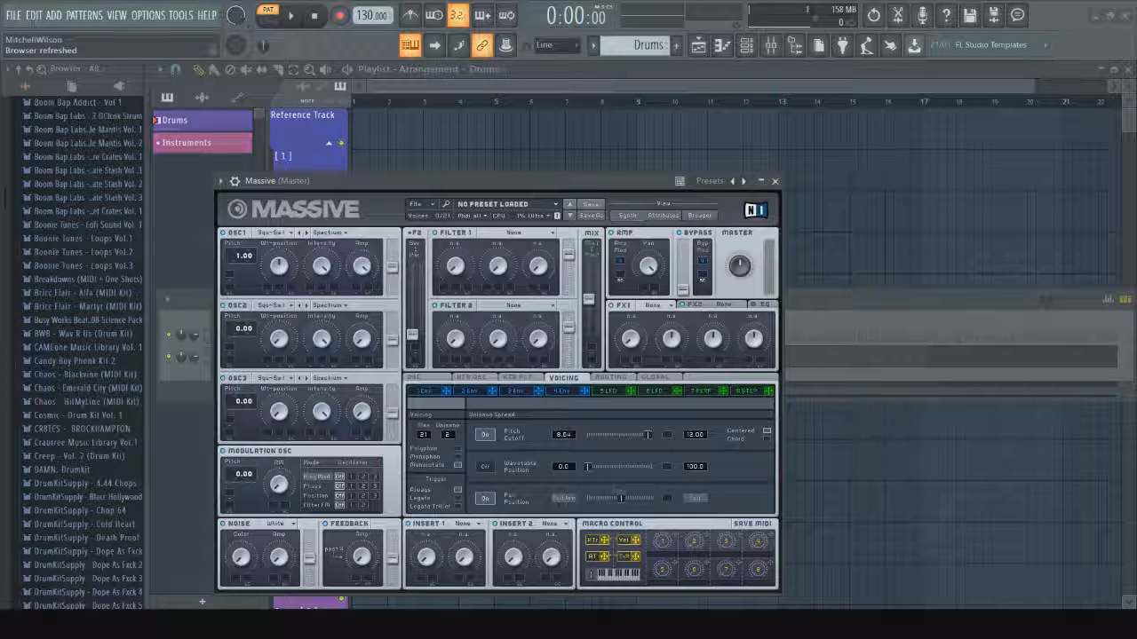
# Step: Switch the modulation oscillator through Phase, Position and Filter FM modes, and open Insert 1's effect choices
pyautogui.click(349, 487)
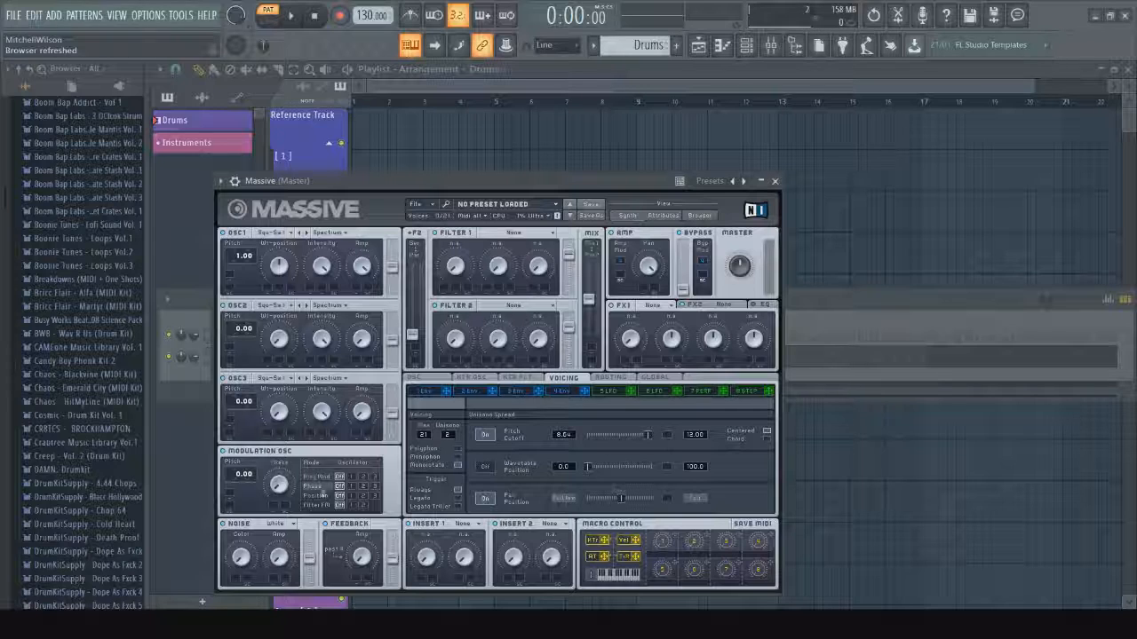
pyautogui.click(362, 486)
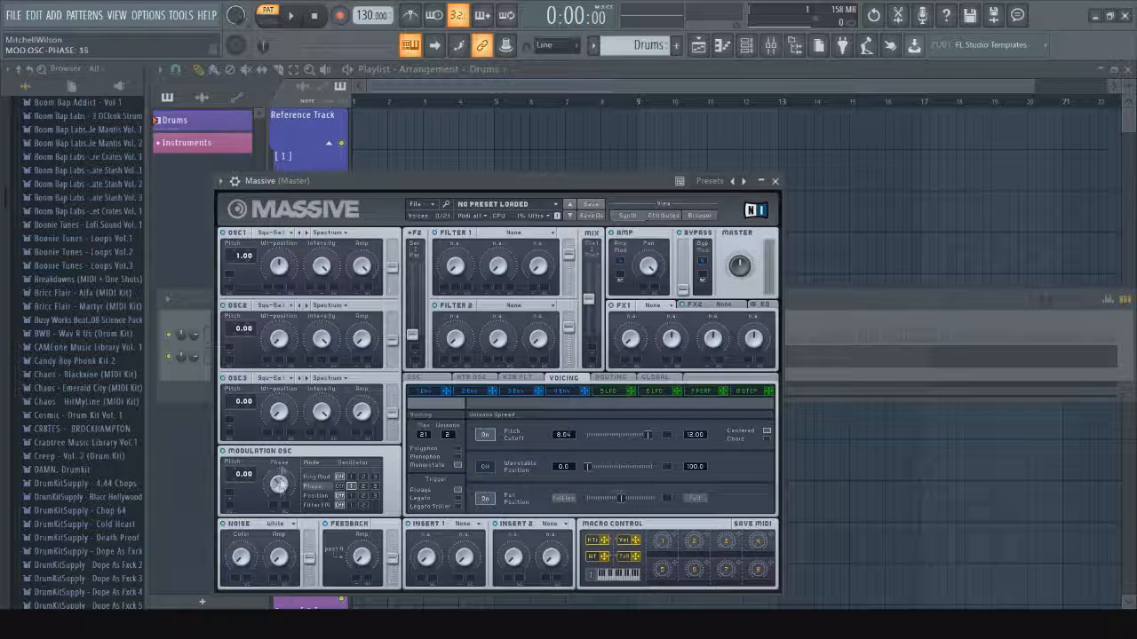
pyautogui.click(341, 495)
pyautogui.click(351, 487)
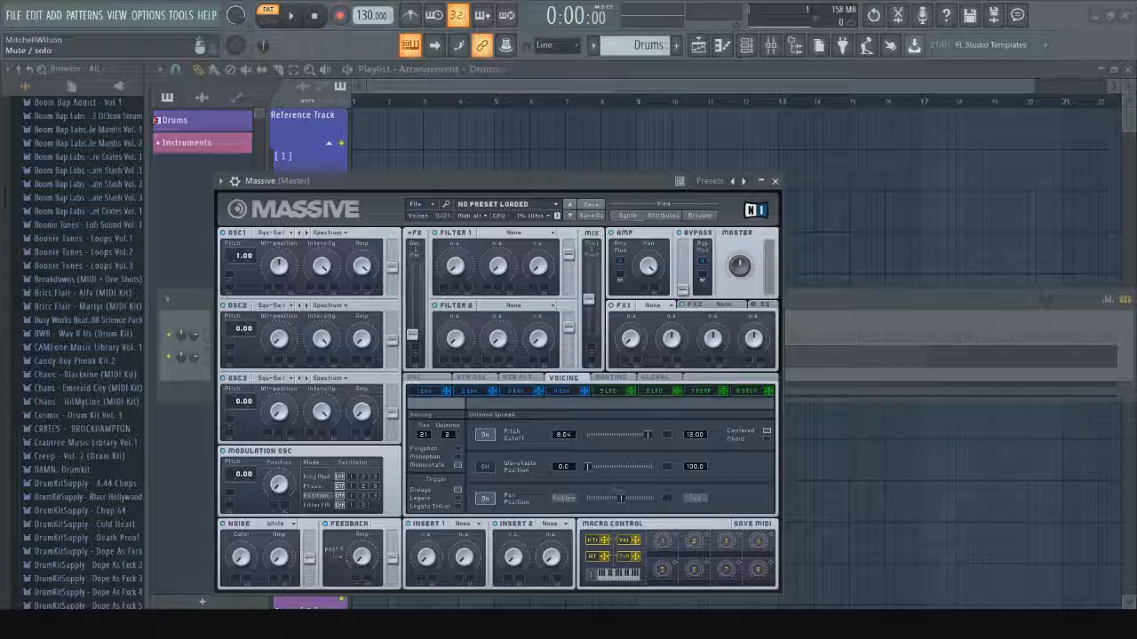
pyautogui.click(362, 505)
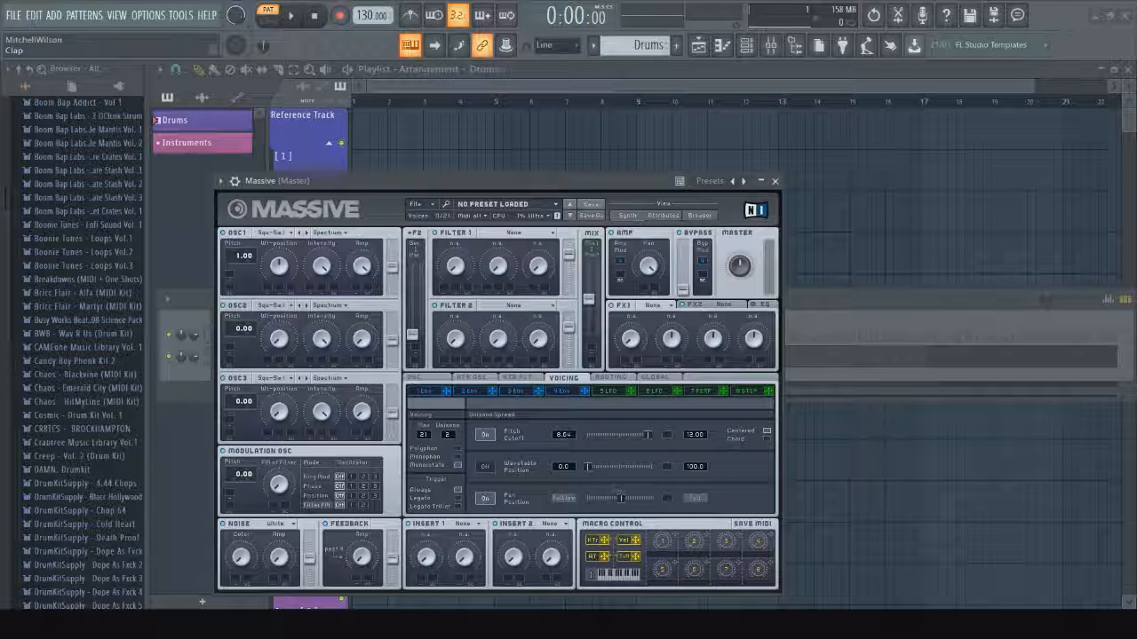
pyautogui.click(466, 524)
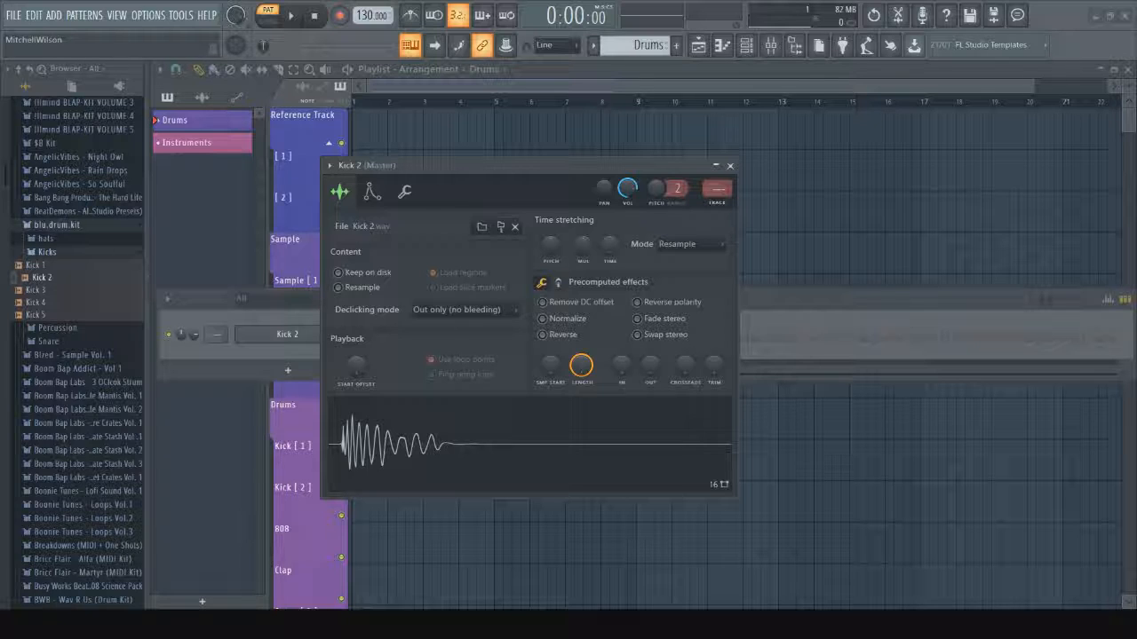
# Step: Try a later start offset on the Kick 2 sample, reset it, and test the time-stretching pitch
pyautogui.moveTo(357, 365); pyautogui.dragTo(359, 350)
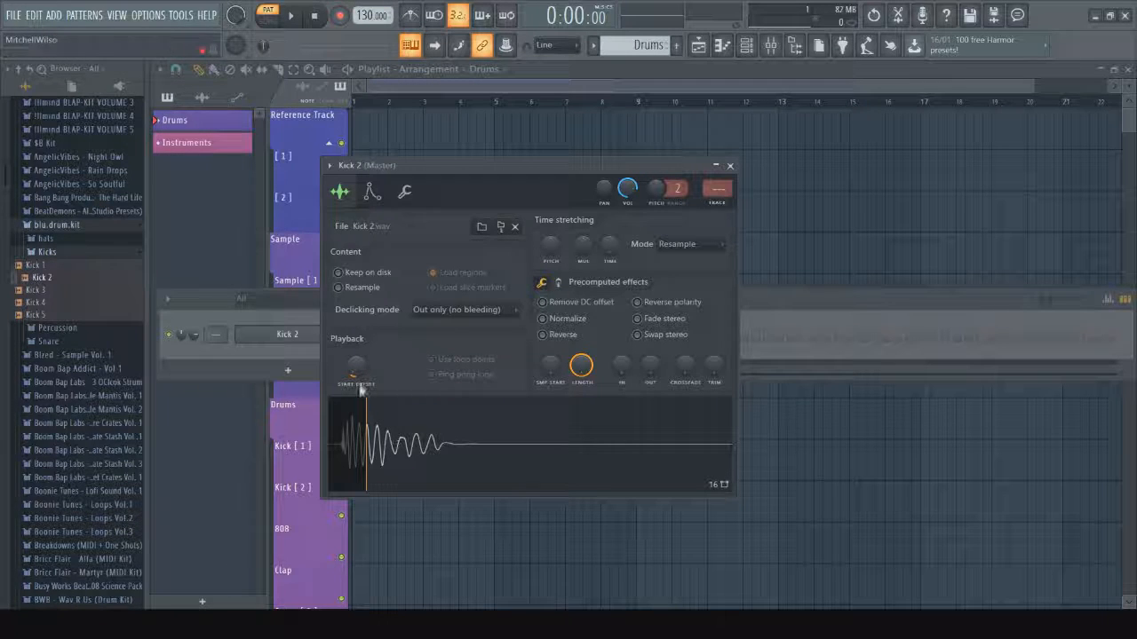
pyautogui.moveTo(358, 371); pyautogui.dragTo(358, 398)
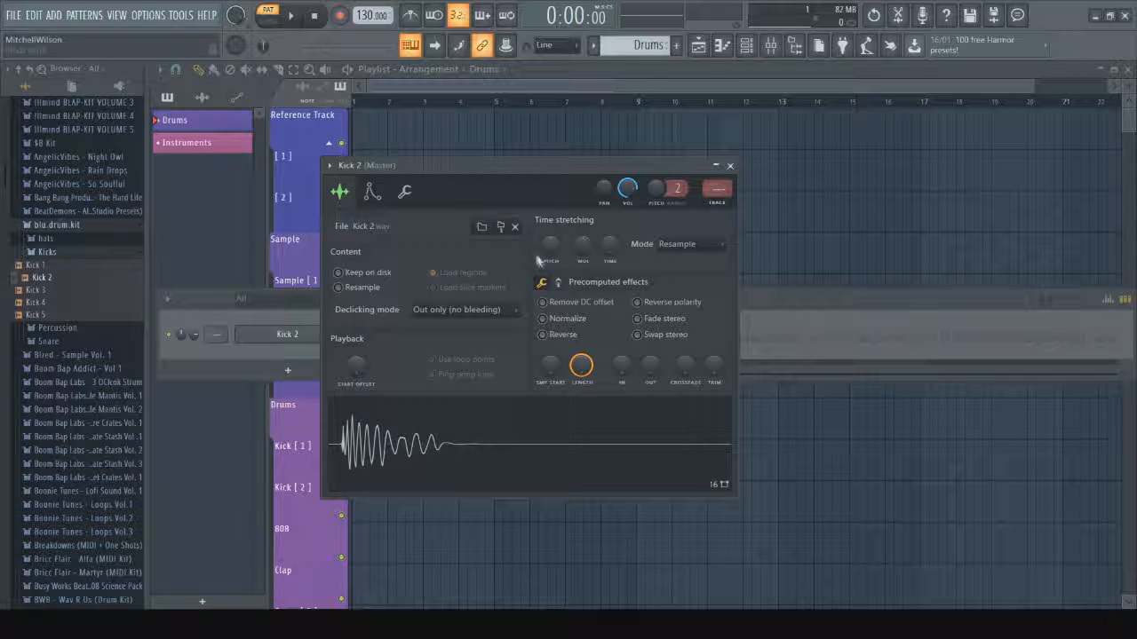
pyautogui.moveTo(549, 250); pyautogui.dragTo(548, 260)
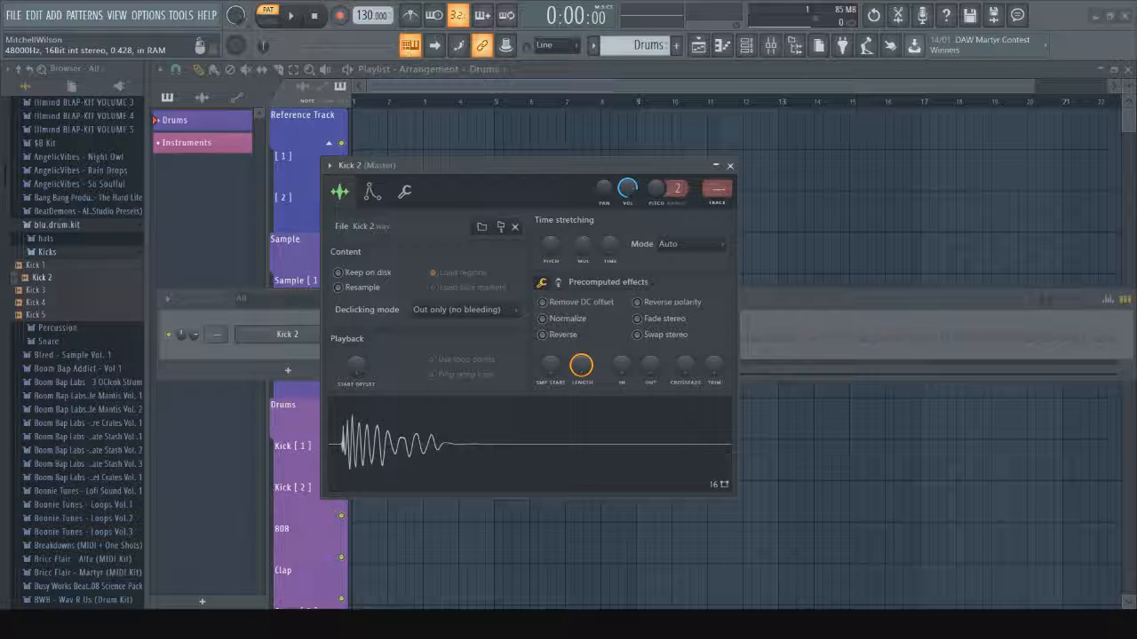
# Step: Try the Remove DC offset and Reverse polarity effects on the Kick 2 sample
pyautogui.click(556, 303)
pyautogui.click(556, 303)
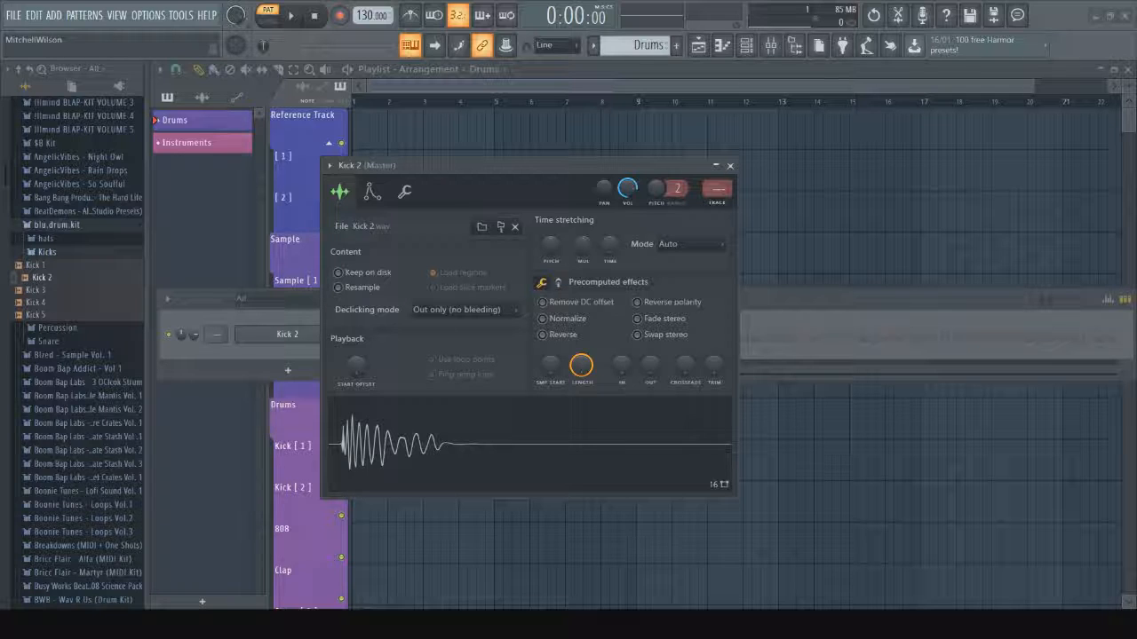
pyautogui.click(672, 305)
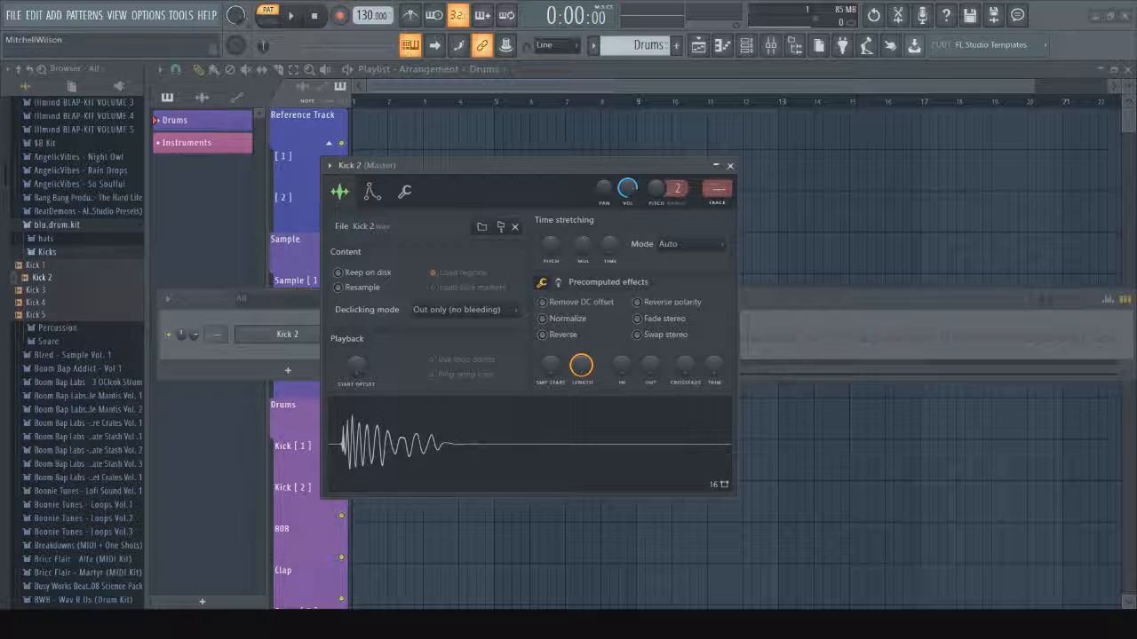
# Step: Normalize the Kick 2 sample and try its Reverse effect, switching the reversal off again
pyautogui.click(544, 318)
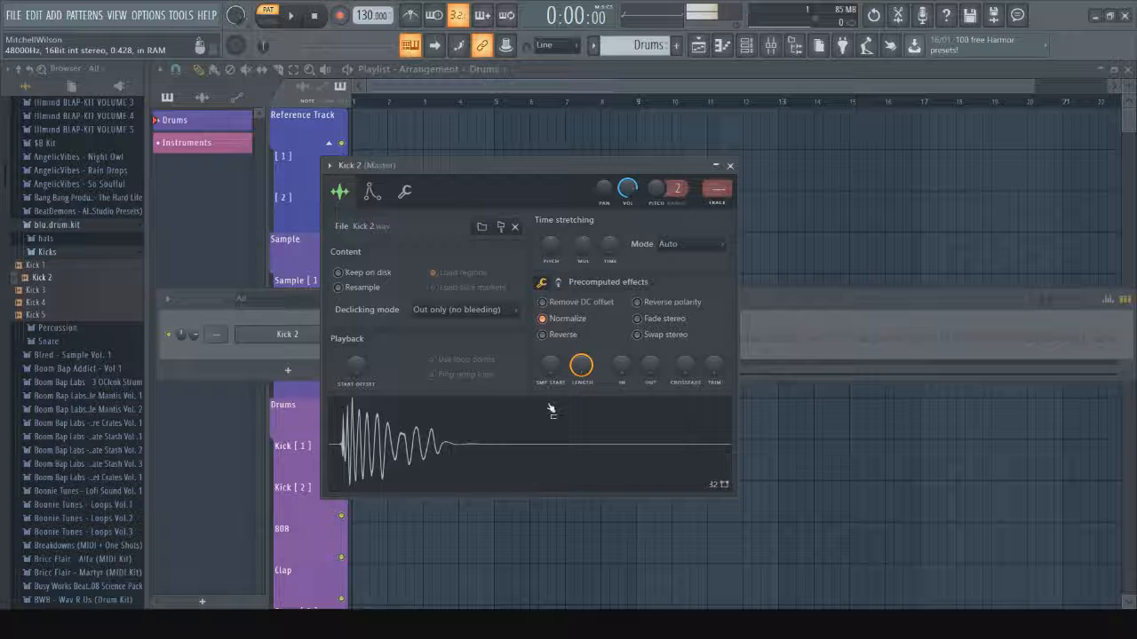
pyautogui.click(572, 336)
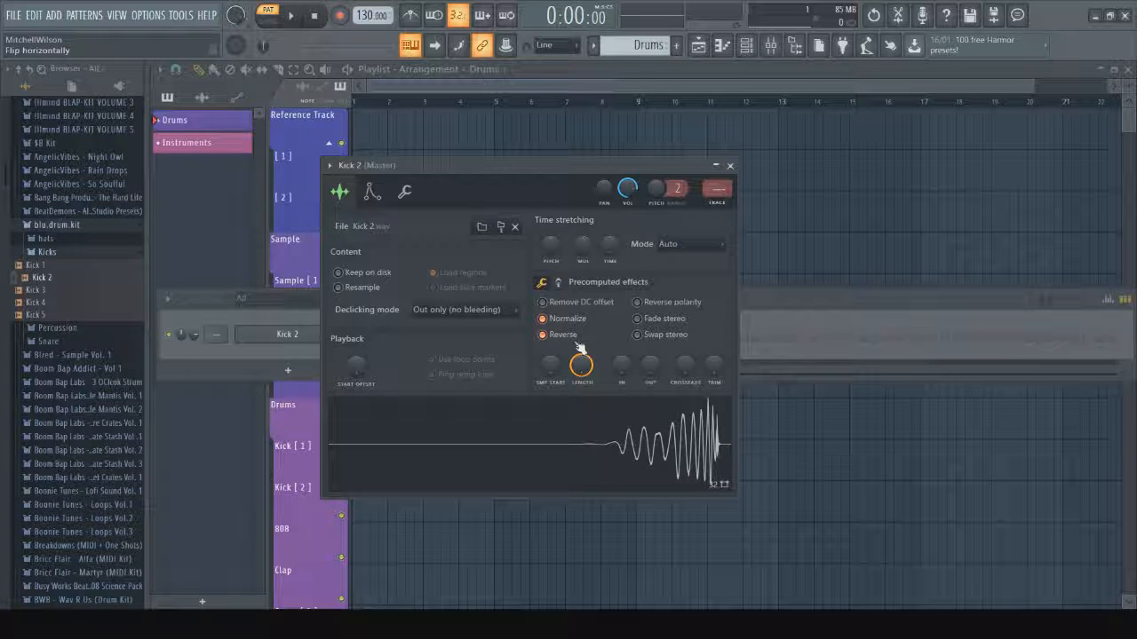
pyautogui.click(575, 339)
# Step: Try Swap stereo on the Kick 2 sample, switch it off again, and test the sample start
pyautogui.click(682, 338)
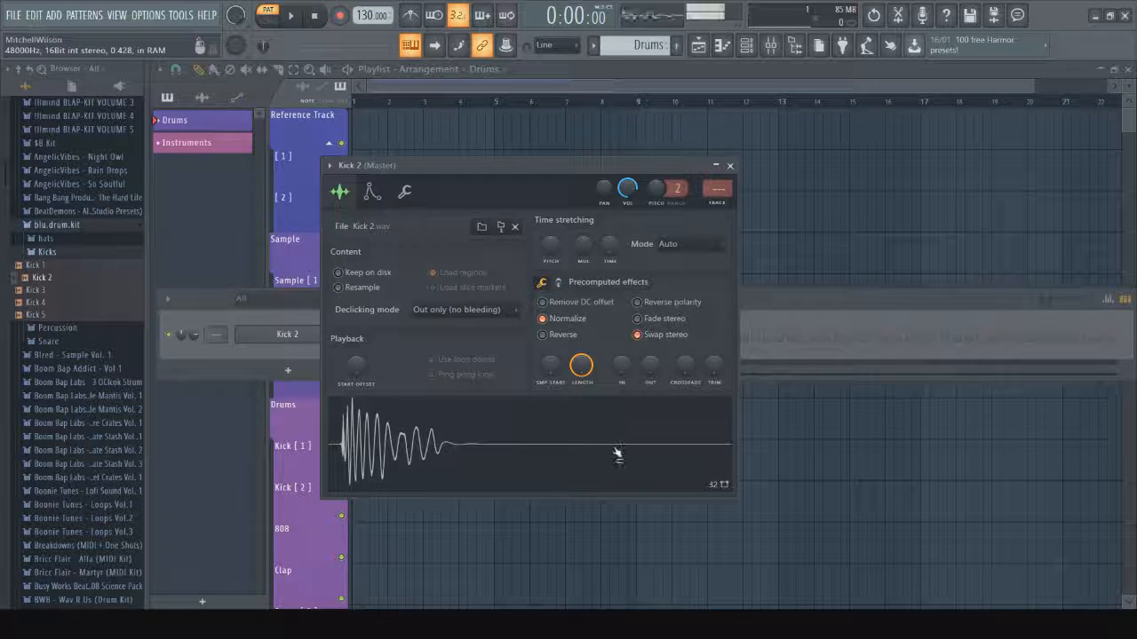
pyautogui.click(663, 339)
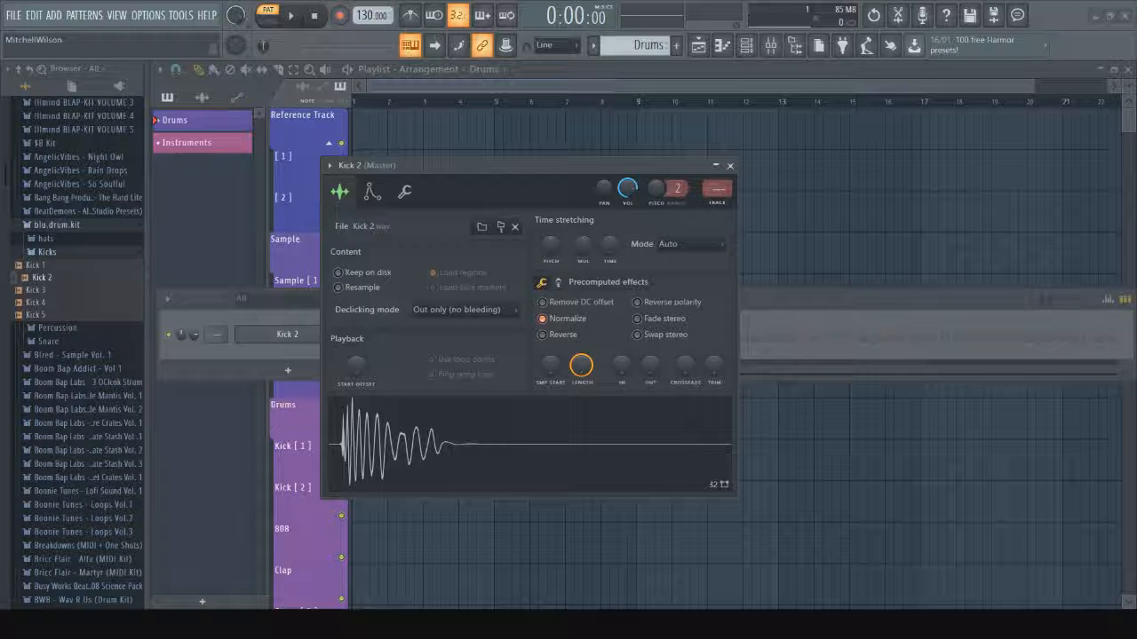
pyautogui.moveTo(549, 365); pyautogui.dragTo(550, 366)
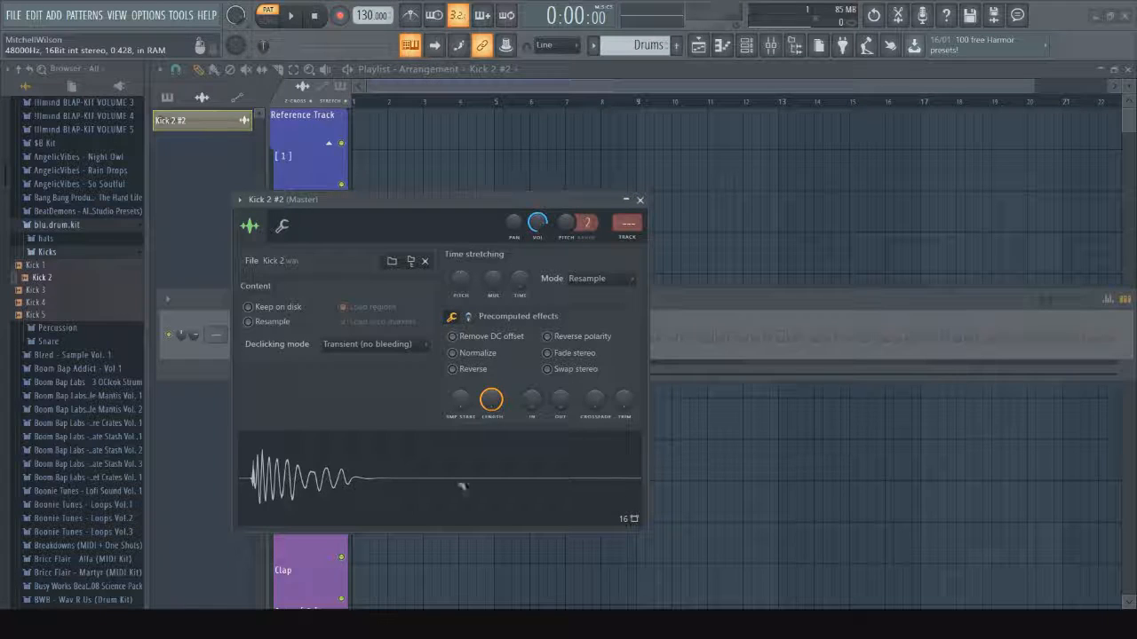
# Step: Try a much shorter length on the Kick 2 #2 clip, restore it, and test and audition its trim
pyautogui.moveTo(491, 400); pyautogui.dragTo(491, 438)
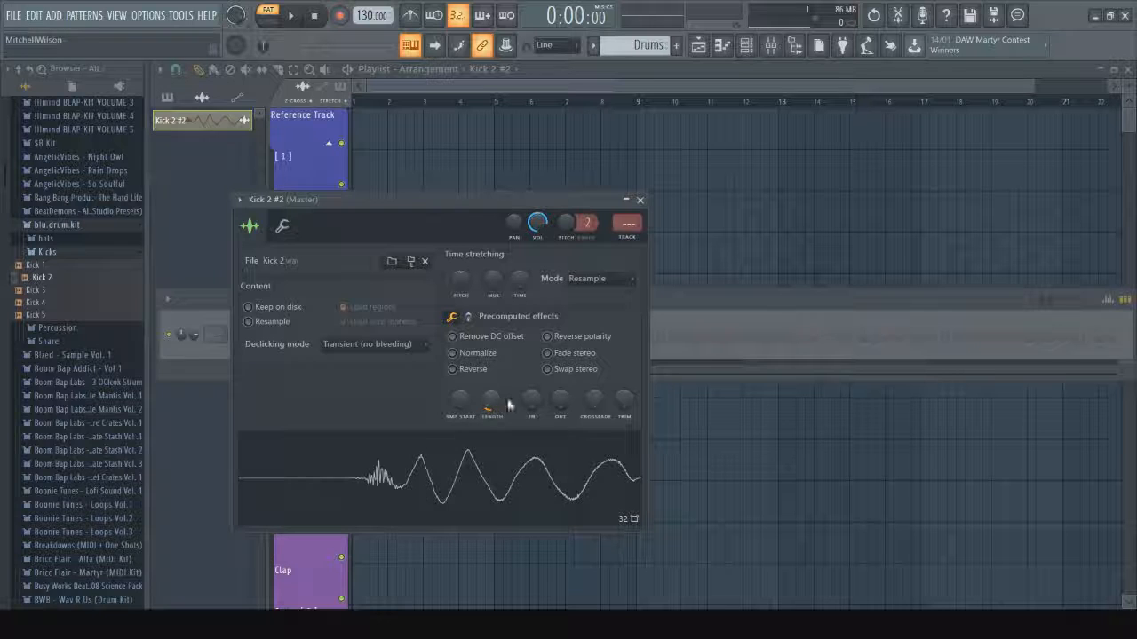
pyautogui.moveTo(494, 398); pyautogui.dragTo(494, 362)
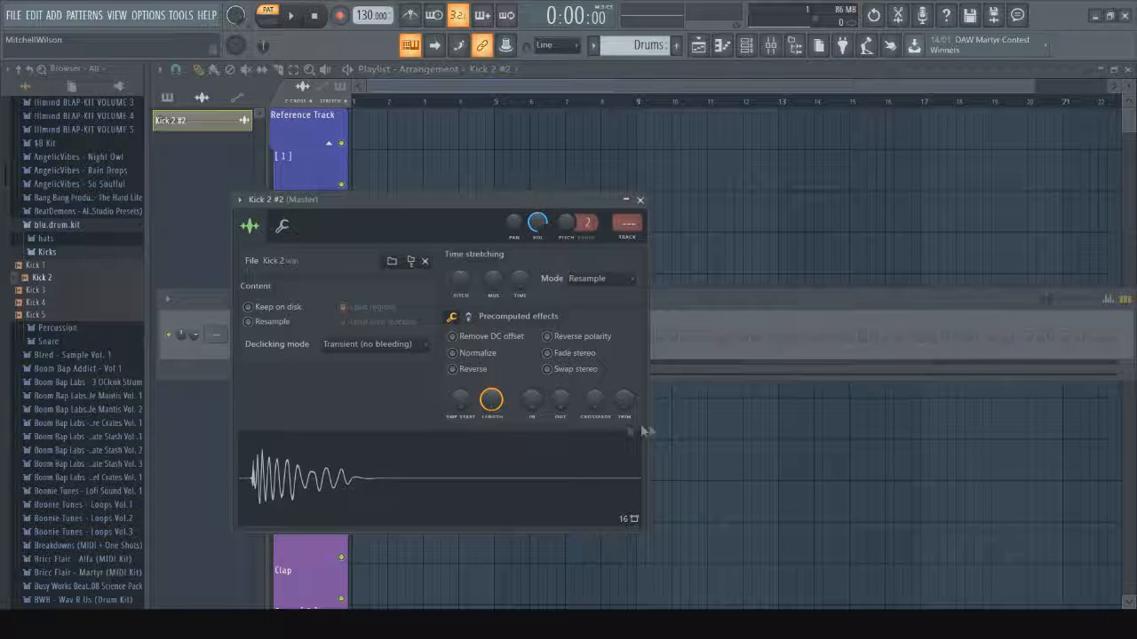
pyautogui.moveTo(625, 402); pyautogui.dragTo(594, 424)
pyautogui.click(584, 512)
pyautogui.click(575, 457)
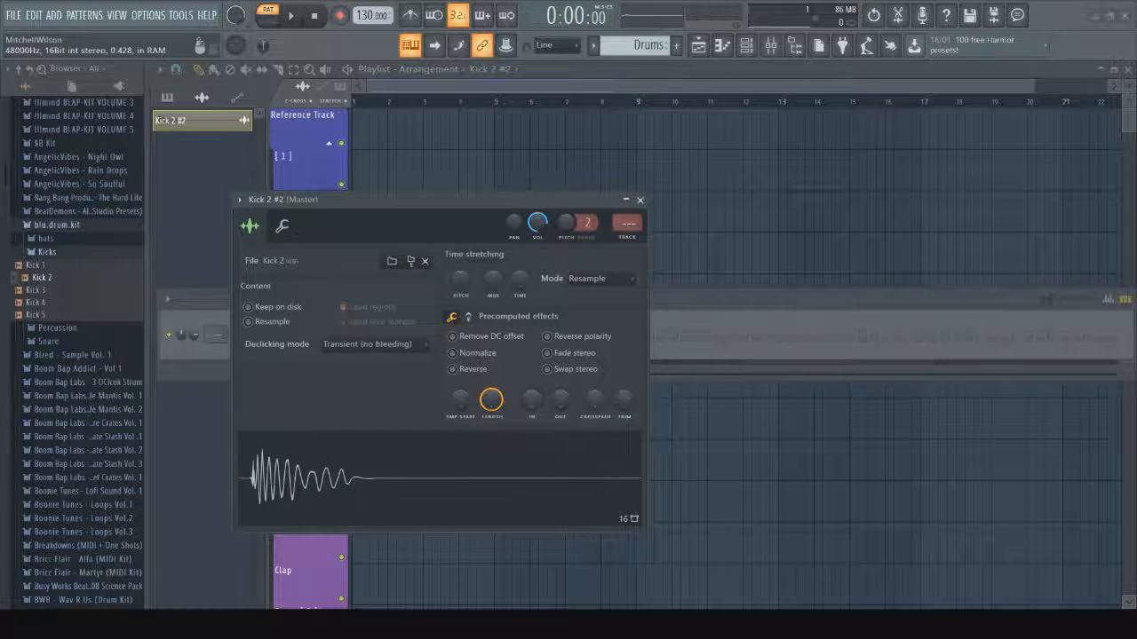
# Step: Show the boost, EQ, cutoff and reverb set of precomputed effects for the Kick 2 #2 clip
pyautogui.click(470, 317)
pyautogui.click(459, 316)
pyautogui.click(470, 318)
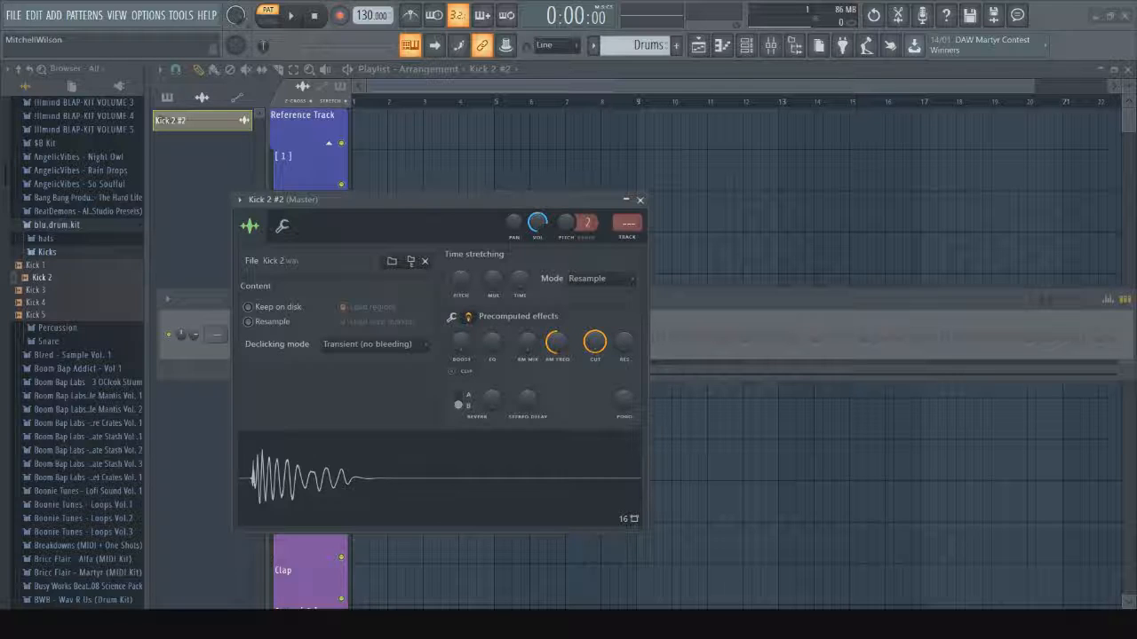
# Step: Try full boost on the Kick 2 #2 clip and return the boost to zero
pyautogui.moveTo(461, 342); pyautogui.dragTo(461, 253)
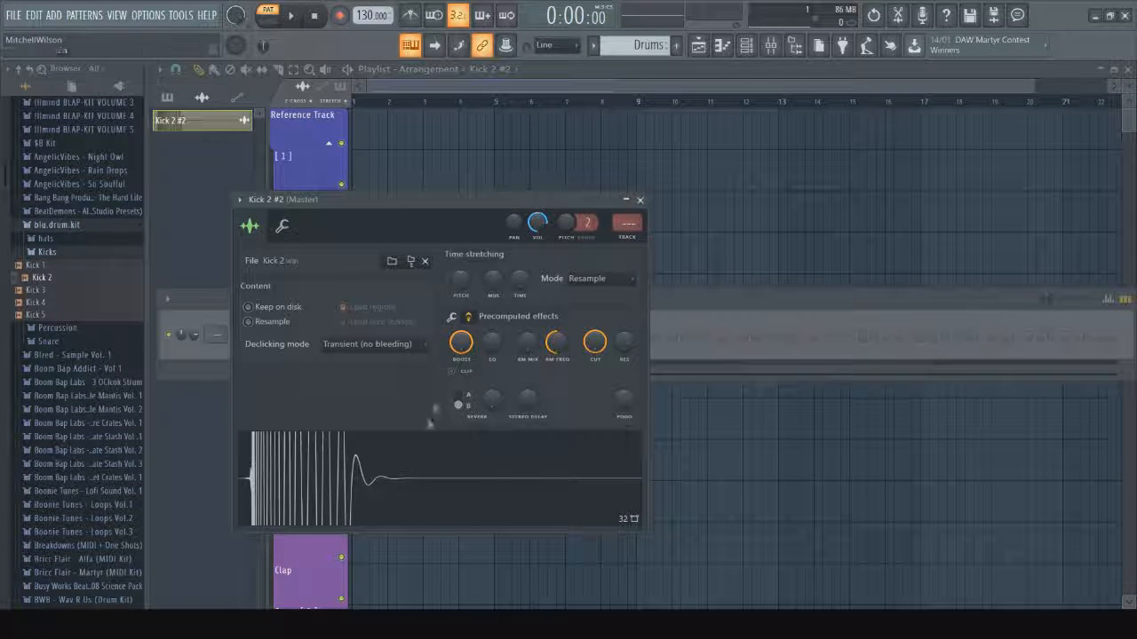
pyautogui.moveTo(461, 344); pyautogui.dragTo(461, 435)
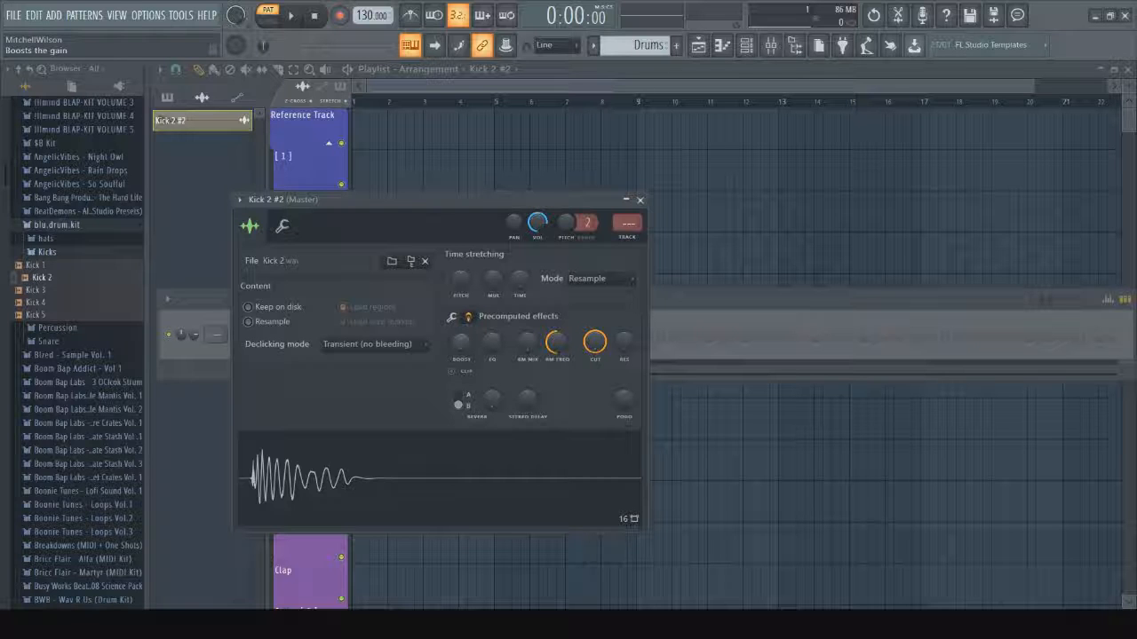
# Step: Compare full boost with clipping on and off on the Kick 2 #2 clip, reset the boost, and test the EQ
pyautogui.click(452, 373)
pyautogui.moveTo(461, 344); pyautogui.dragTo(461, 253)
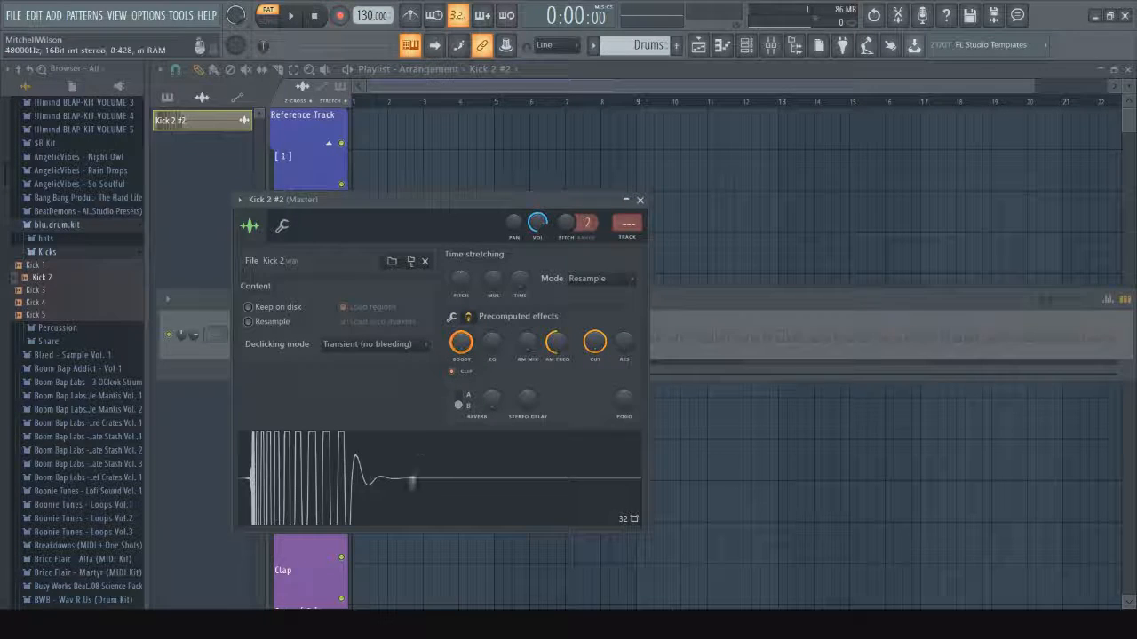
pyautogui.click(454, 373)
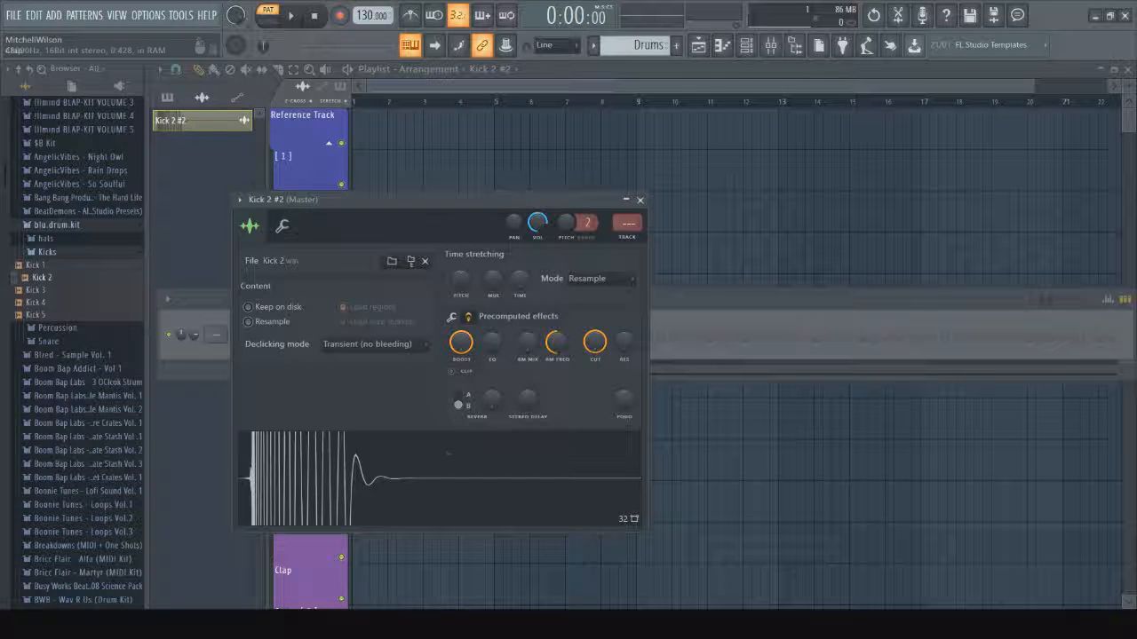
pyautogui.moveTo(460, 348); pyautogui.dragTo(460, 435)
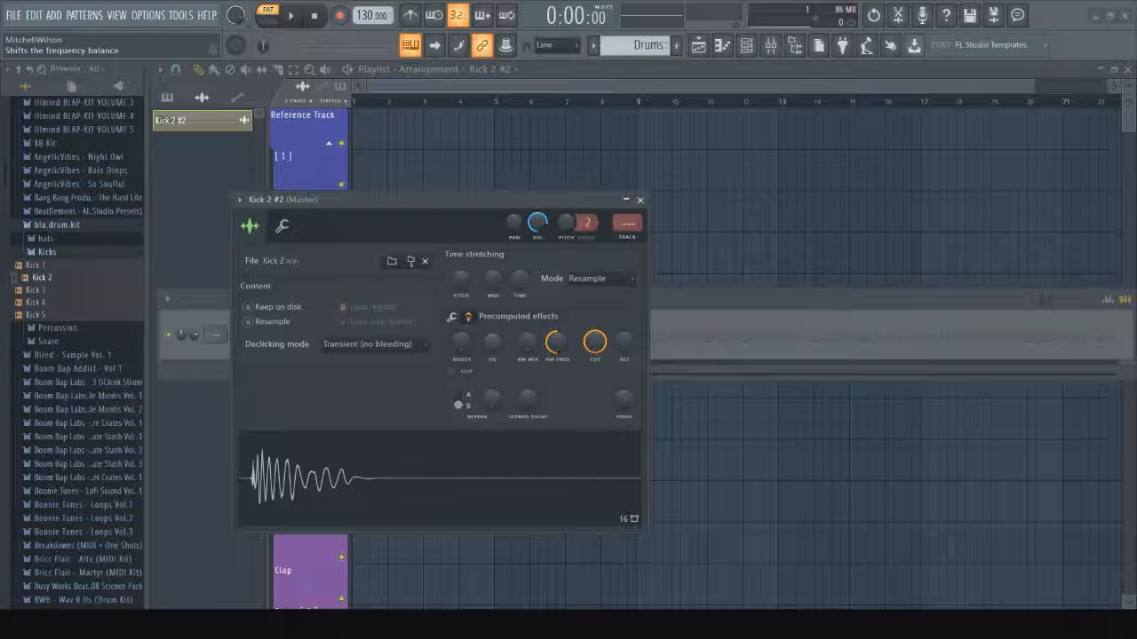
pyautogui.moveTo(491, 341)
pyautogui.mouseDown()
pyautogui.moveTo(491, 426)
pyautogui.moveTo(491, 256)
pyautogui.moveTo(491, 341)
pyautogui.mouseUp()
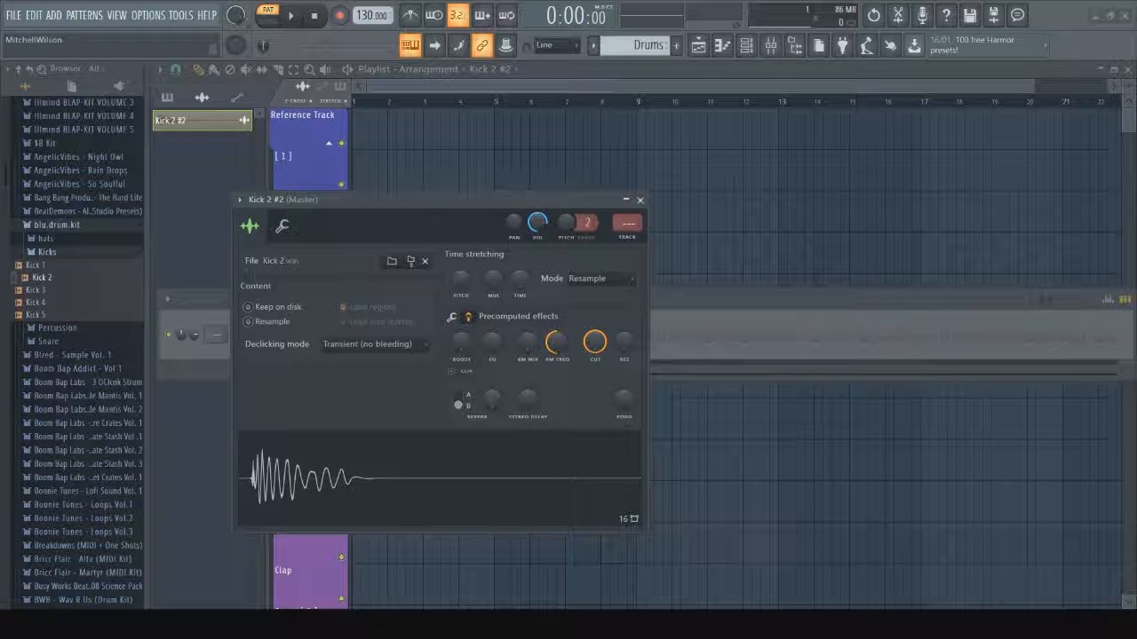
# Step: Audition the Kick 2 #2 clip with no ring modulation mix and the ring modulation frequency at maximum
pyautogui.moveTo(527, 341); pyautogui.dragTo(526, 378)
pyautogui.click(475, 508)
pyautogui.moveTo(558, 344); pyautogui.dragTo(557, 302)
pyautogui.click(472, 512)
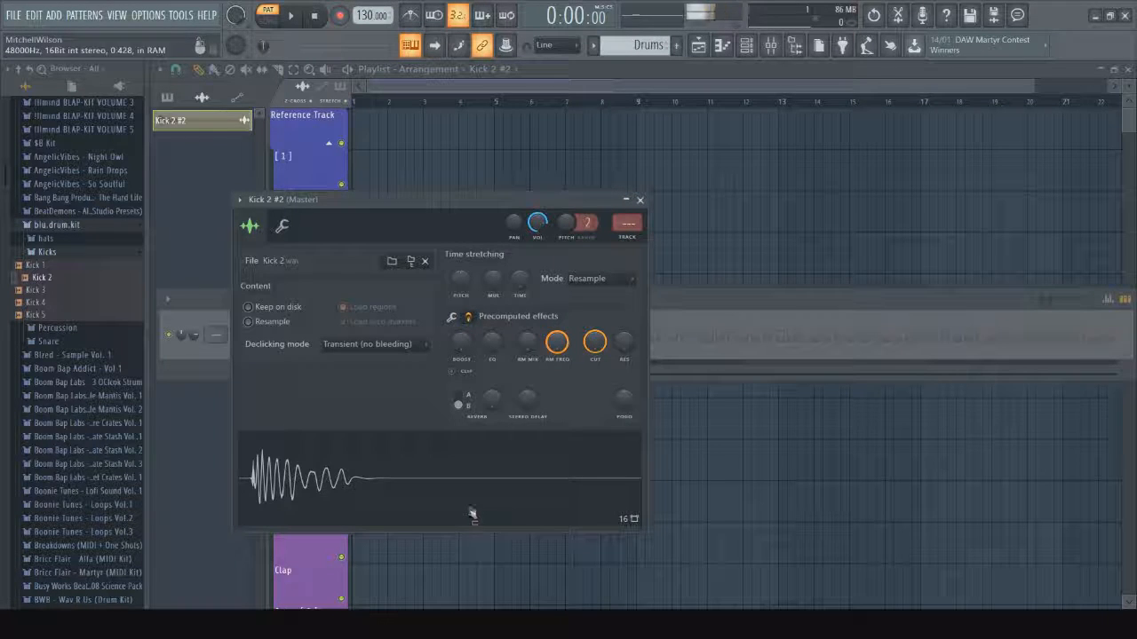
# Step: Audition a raised ring modulation mix on the Kick 2 #2 clip, then lower the mix and frequency and audition again
pyautogui.moveTo(524, 345); pyautogui.dragTo(524, 302)
pyautogui.click(442, 494)
pyautogui.moveTo(522, 345); pyautogui.dragTo(522, 391)
pyautogui.moveTo(556, 344); pyautogui.dragTo(526, 387)
pyautogui.click(456, 496)
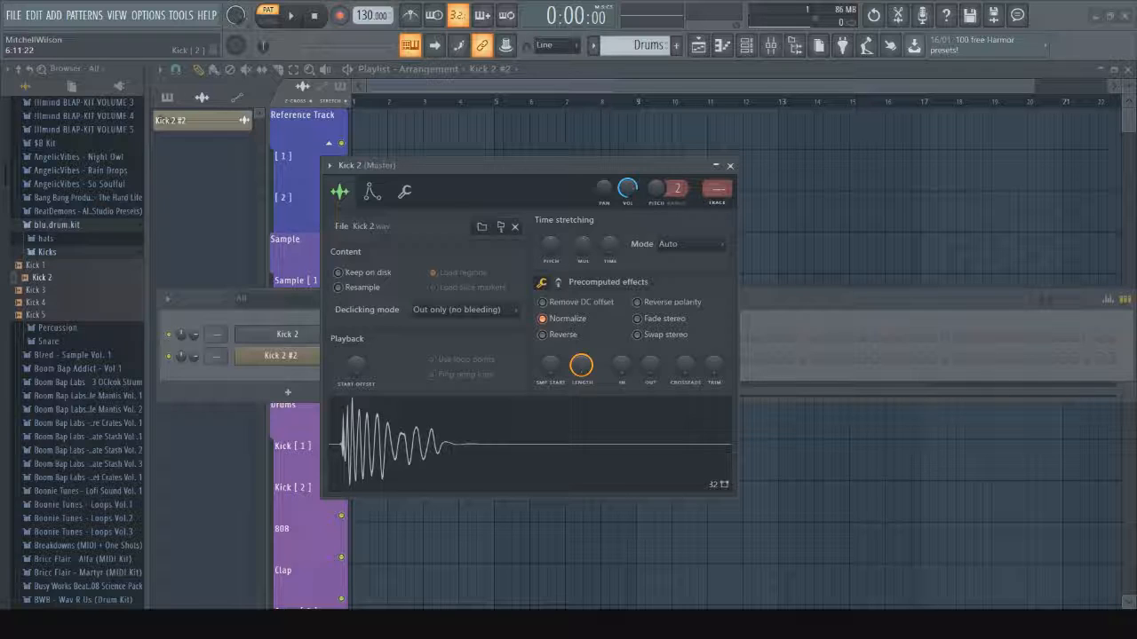
# Step: Open the Kick 2 sample in Edison, delete a short slice near the end of the waveform, and close Edison
pyautogui.hotkey('ctrl', 'e')
pyautogui.moveTo(326, 373); pyautogui.dragTo(335, 373)
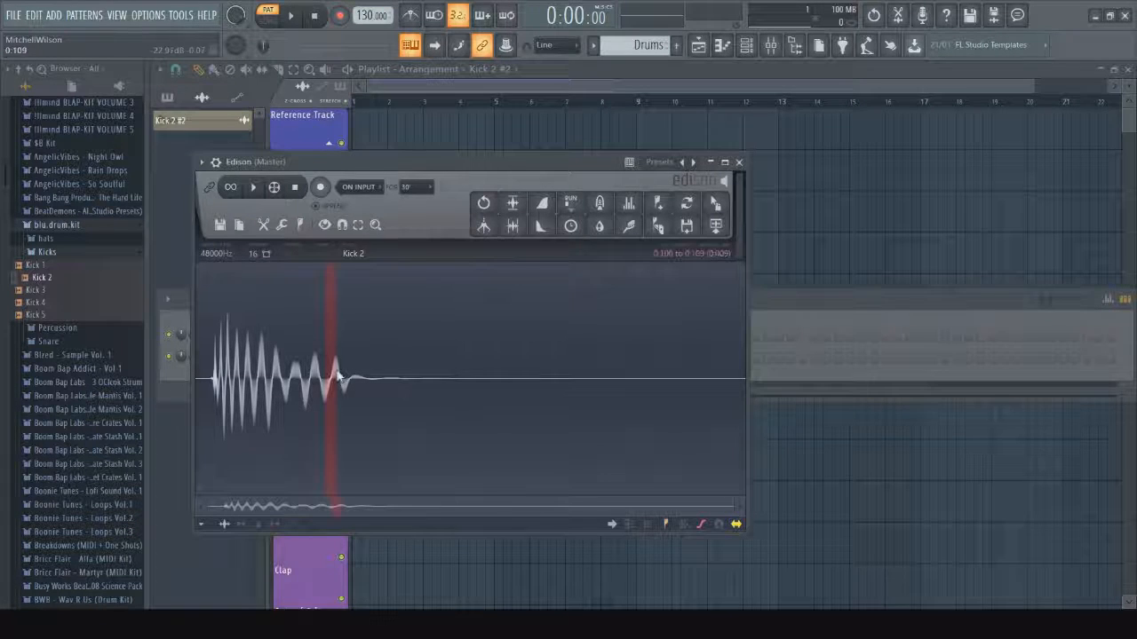
pyautogui.press('Delete')
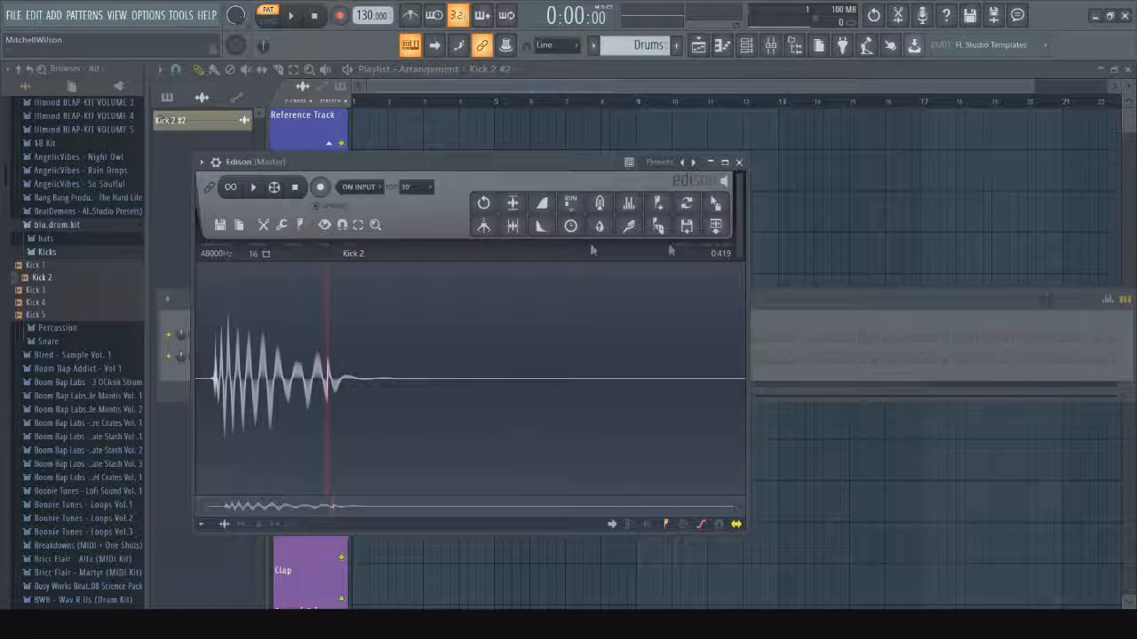
pyautogui.click(739, 163)
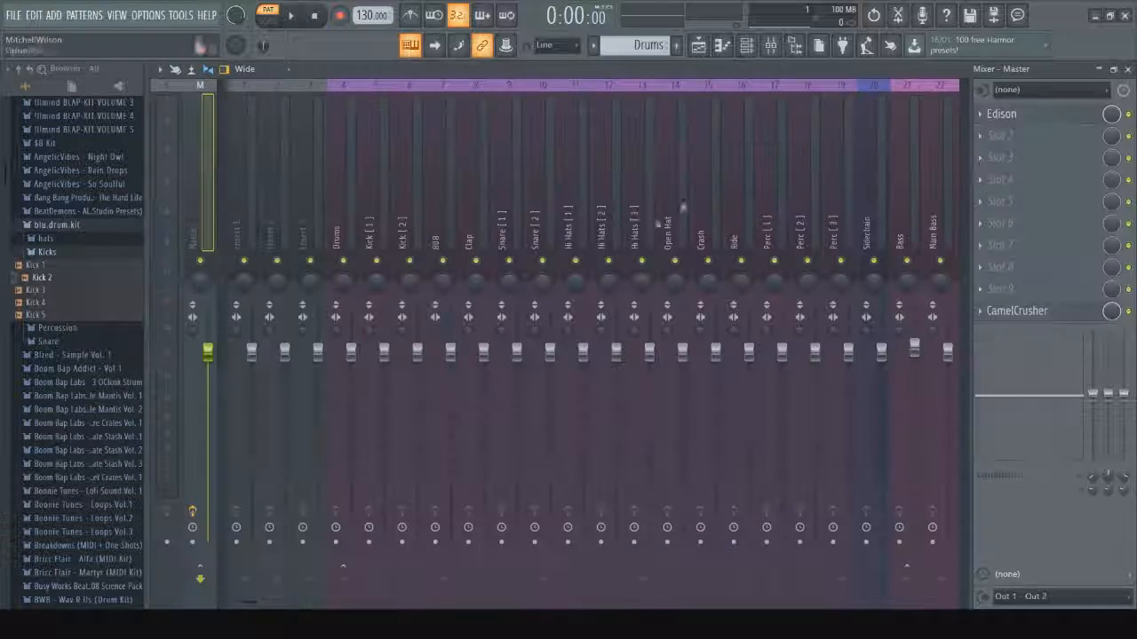
# Step: Reopen the Kick 2 sampler channel and show its volume envelope and LFO settings
pyautogui.click(745, 45)
pyautogui.click(282, 356)
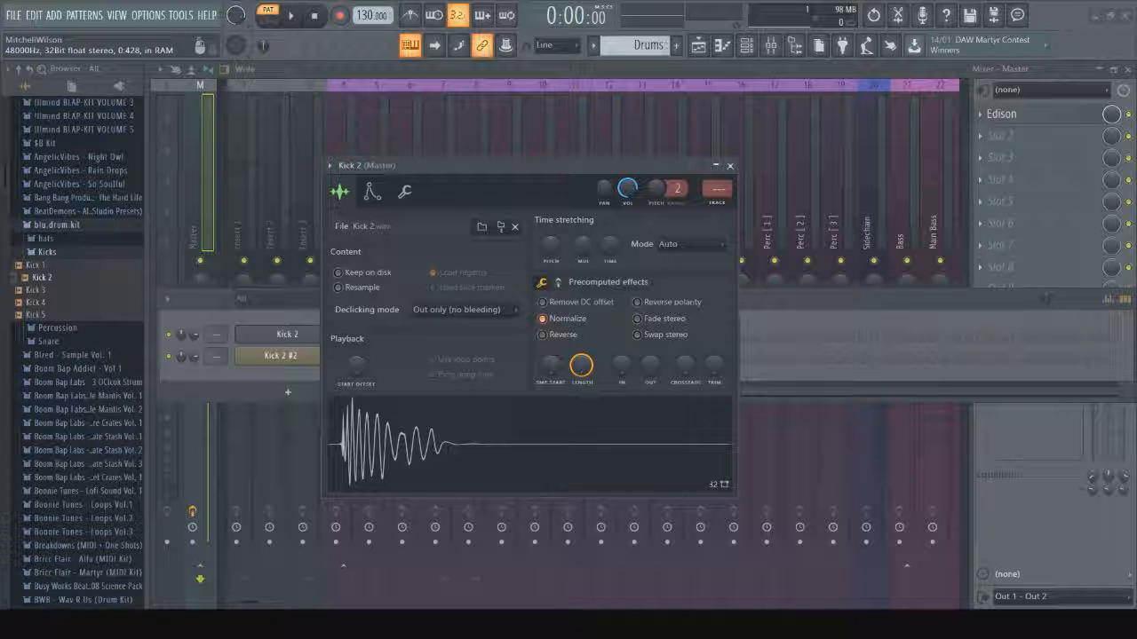
pyautogui.click(372, 192)
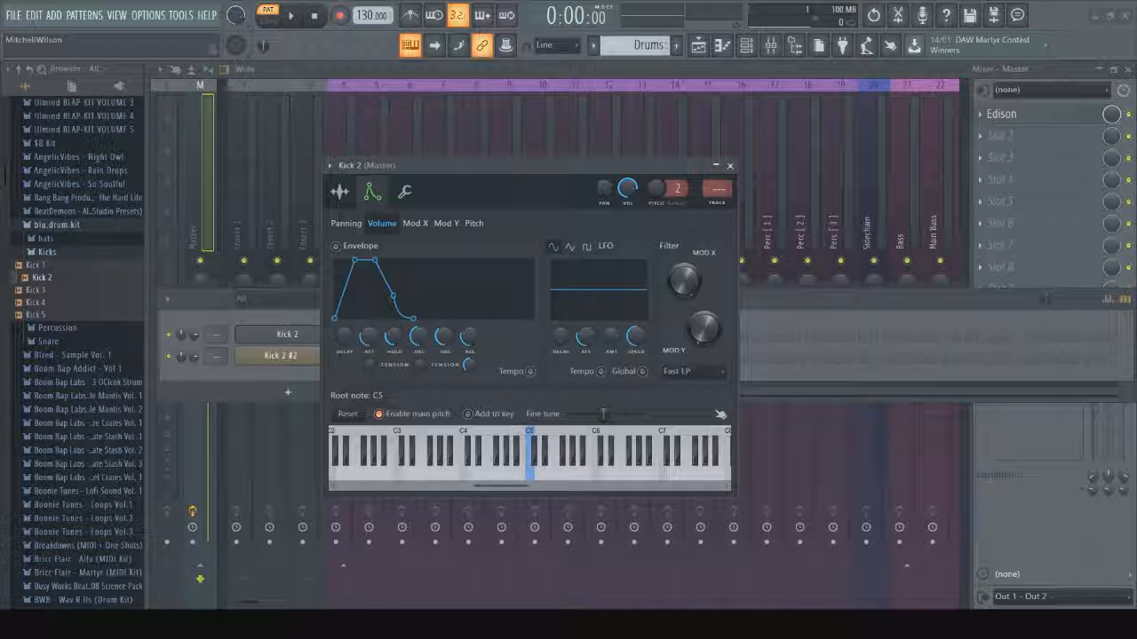
# Step: Enable Kick 2's volume envelope, test its delay and tension, and raise the volume LFO's amount and speed
pyautogui.moveTo(344, 335); pyautogui.dragTo(343, 366)
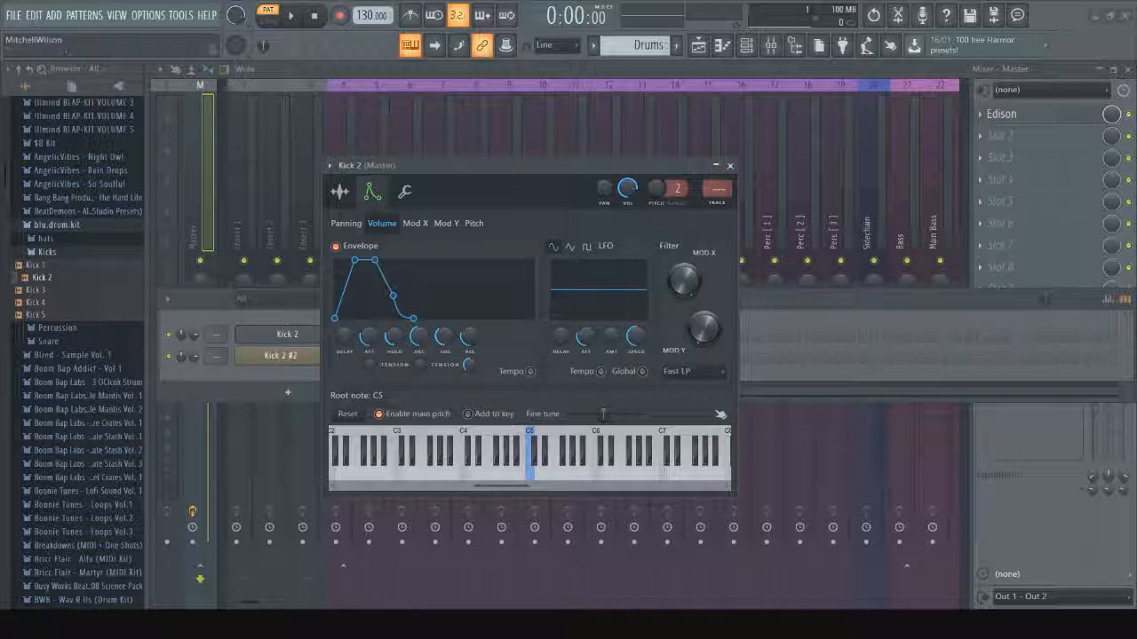
pyautogui.moveTo(369, 364)
pyautogui.mouseDown()
pyautogui.moveTo(370, 342)
pyautogui.moveTo(369, 378)
pyautogui.mouseUp()
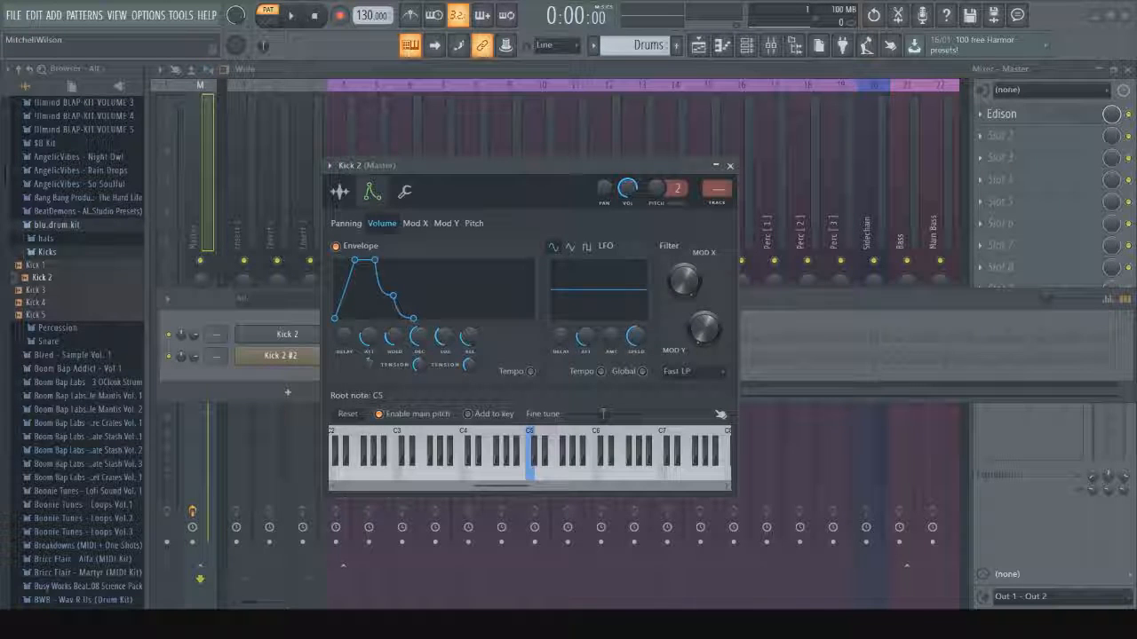
pyautogui.moveTo(611, 337); pyautogui.dragTo(611, 302)
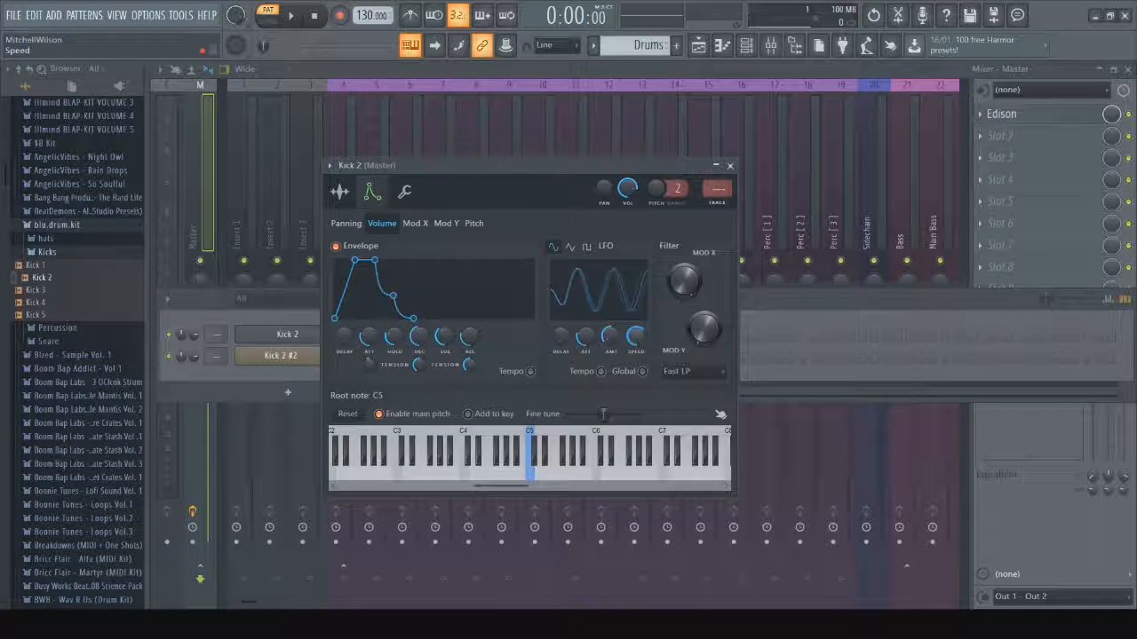
pyautogui.moveTo(635, 337); pyautogui.dragTo(635, 311)
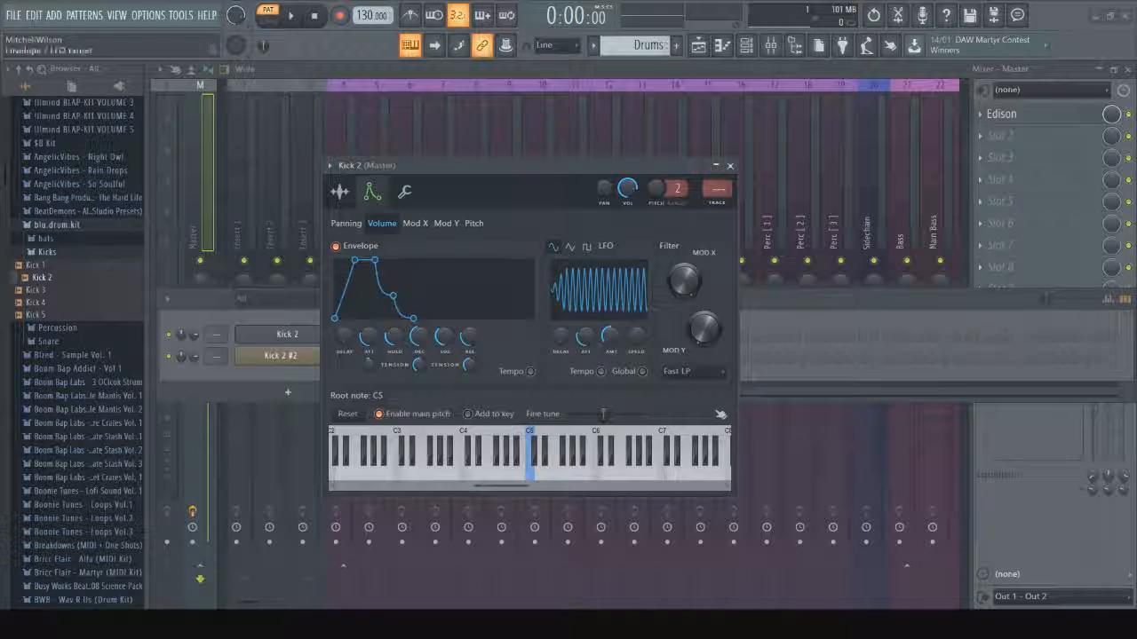
# Step: Show Kick 2's Mod X and Mod Y modulation settings and test the amount of its panning LFO
pyautogui.click(419, 227)
pyautogui.click(442, 225)
pyautogui.click(419, 224)
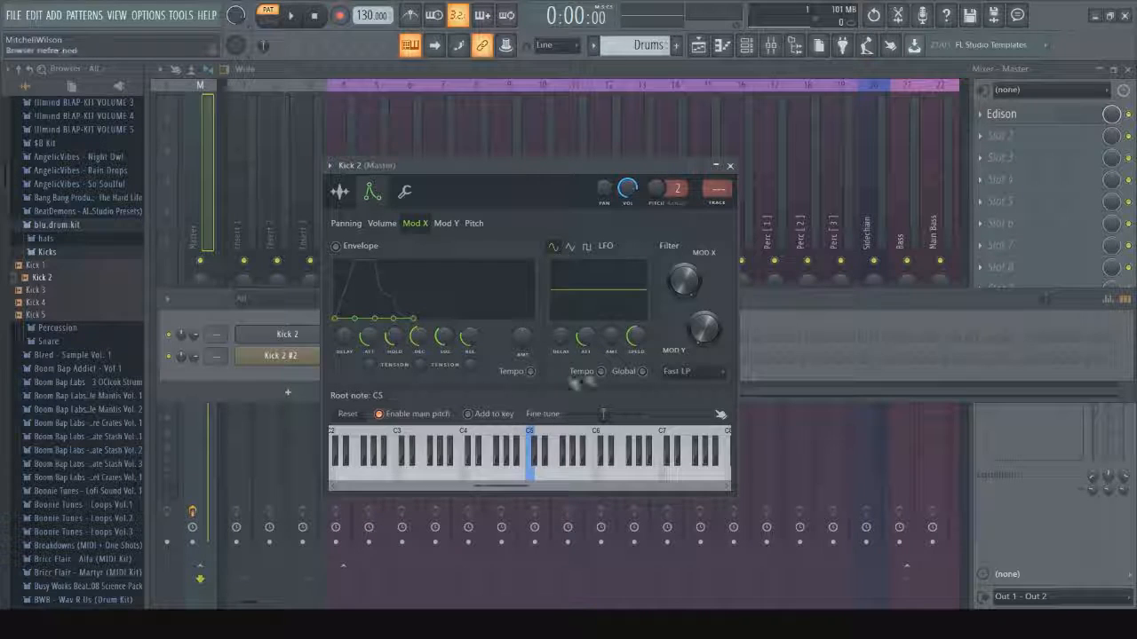
pyautogui.click(347, 224)
pyautogui.moveTo(611, 335)
pyautogui.mouseDown()
pyautogui.moveTo(611, 301)
pyautogui.moveTo(611, 334)
pyautogui.mouseUp()
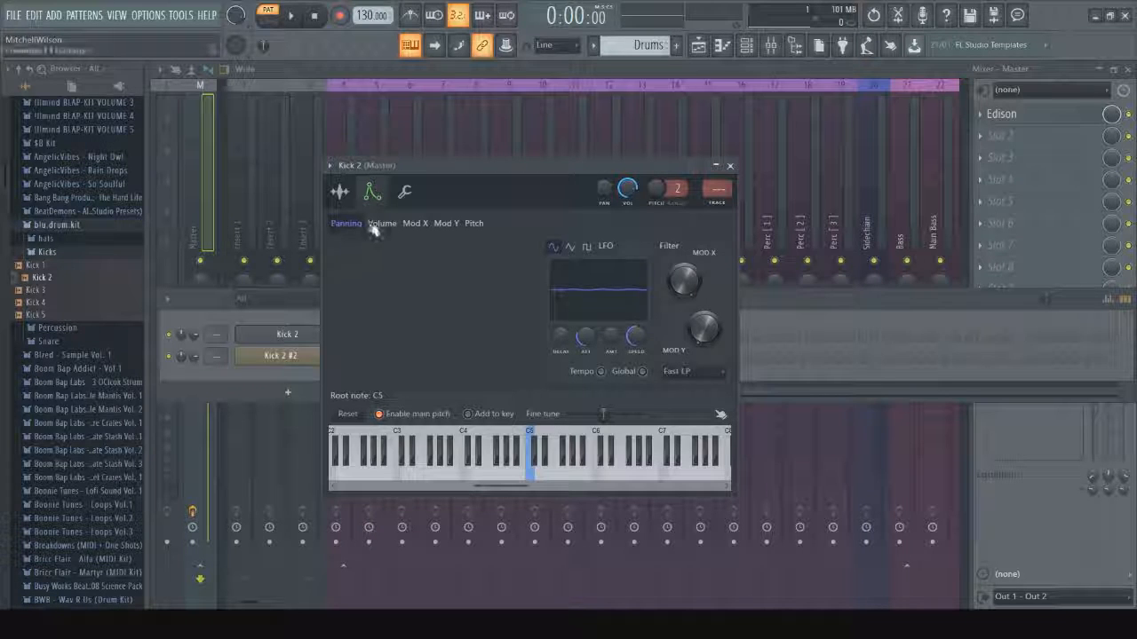
# Step: Show Kick 2's miscellaneous functions and switch its tracking from key to volume
pyautogui.click(404, 194)
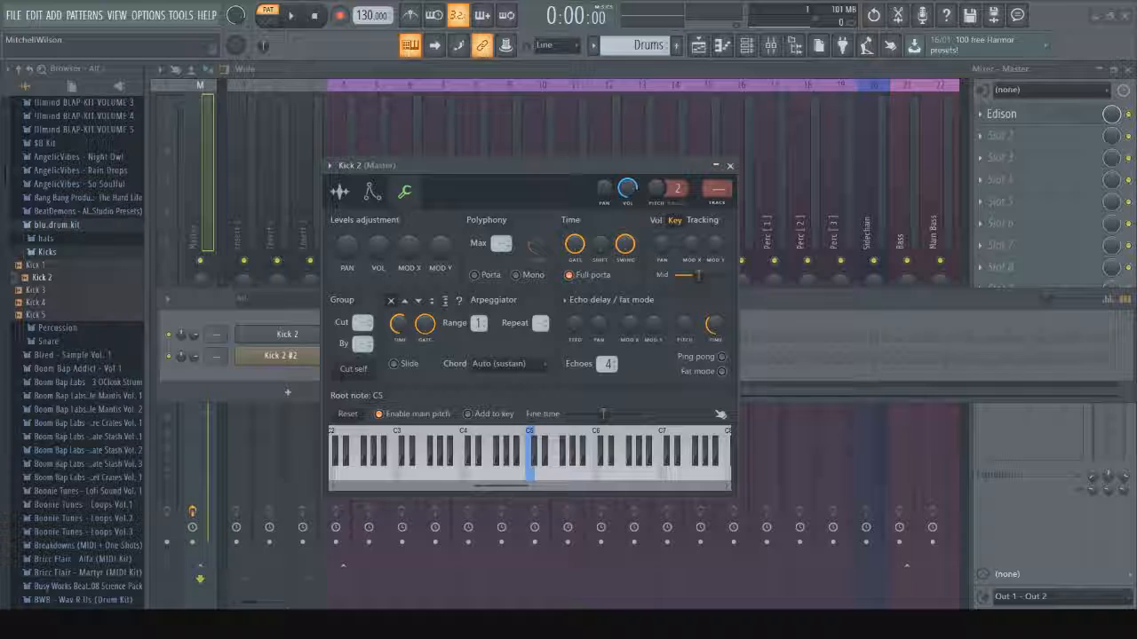
pyautogui.click(656, 220)
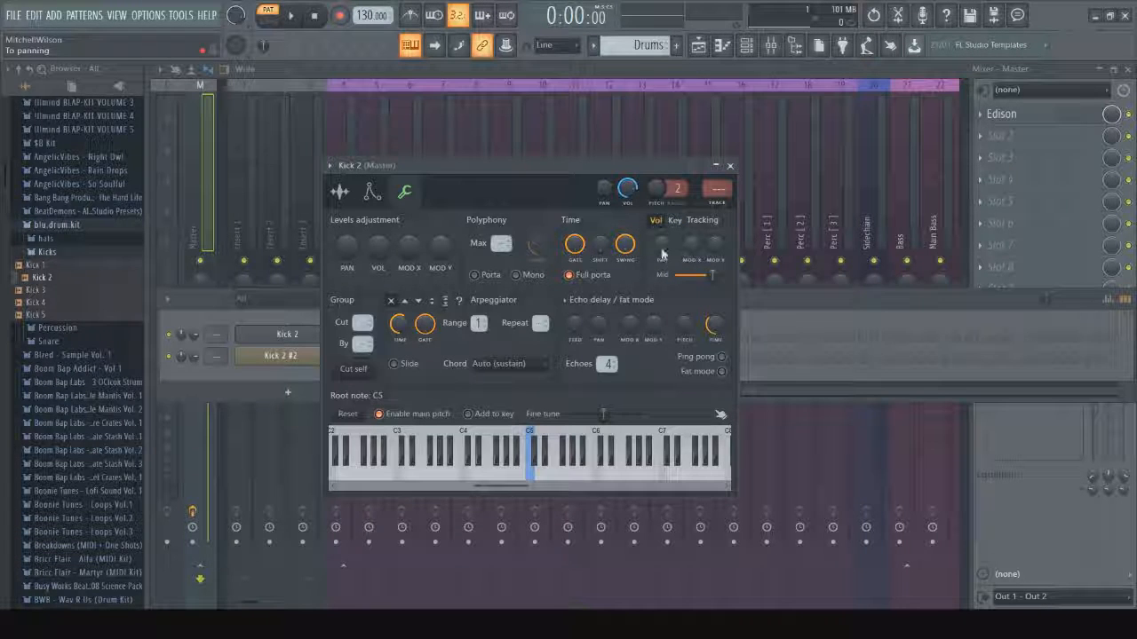